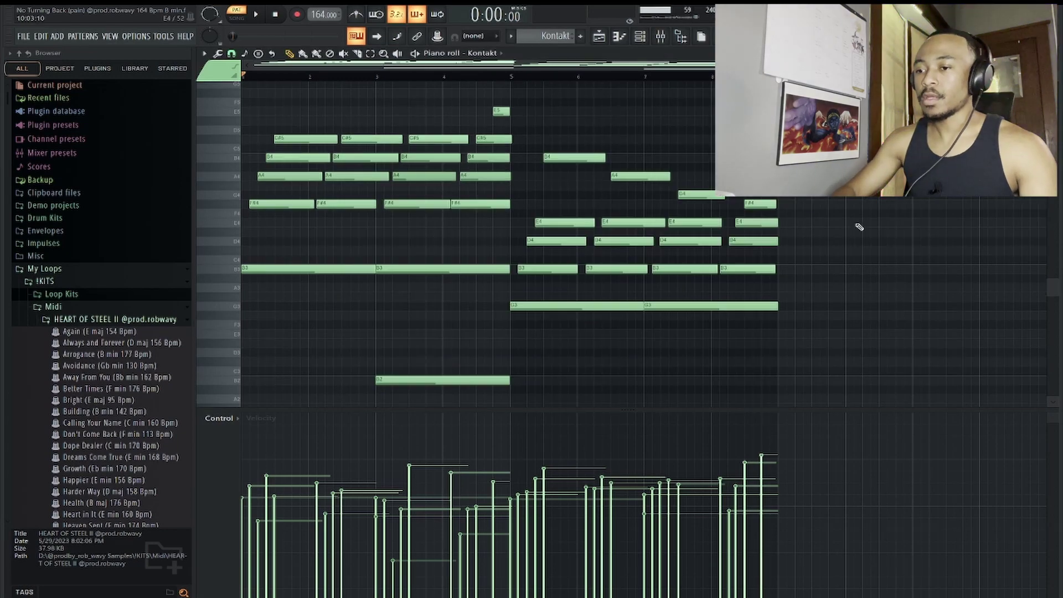
# Listen to the Kontakt melody pattern and look over its high and low notes in the piano roll
pyautogui.press('space')
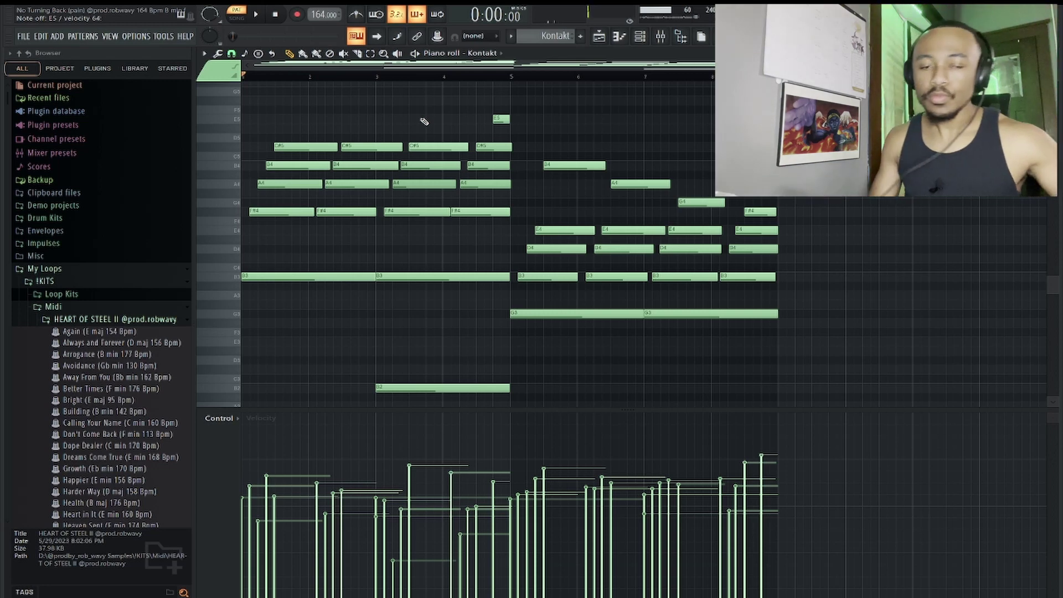
pyautogui.scroll(-4, 506, 273)
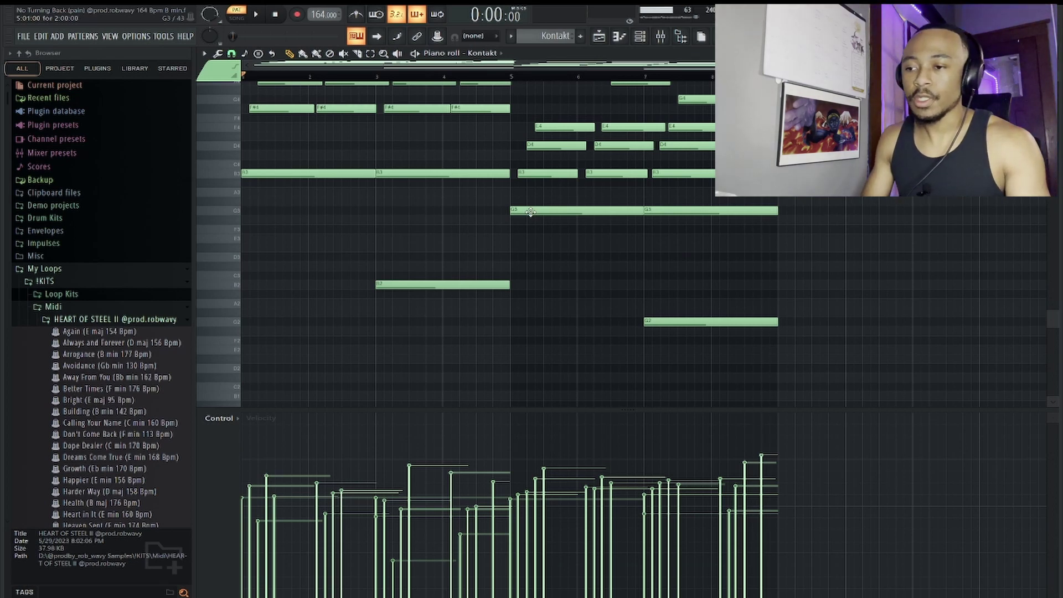
pyautogui.scroll(5, 531, 212)
# Duplicate the upper melody notes of bars 1–4 from bar 5 onward, transposing the copy up three semitones and then down an octave
pyautogui.moveTo(309, 97); pyautogui.dragTo(530, 273)
pyautogui.moveTo(290, 251); pyautogui.dragTo(566, 276)
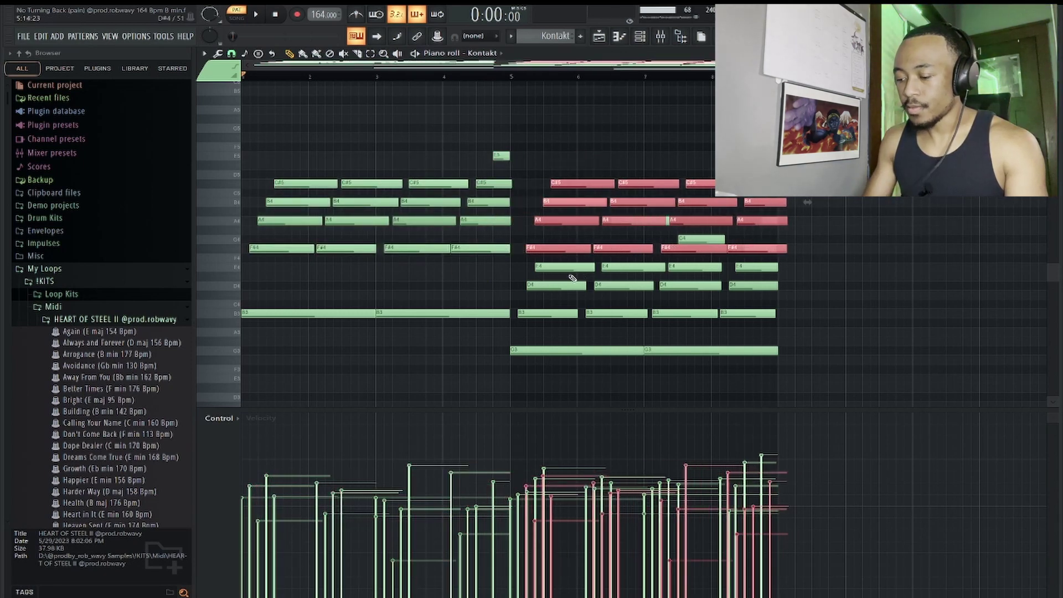
pyautogui.press('Up')
pyautogui.press('Up')
pyautogui.press('Up')
pyautogui.press('Up')
pyautogui.press('Up')
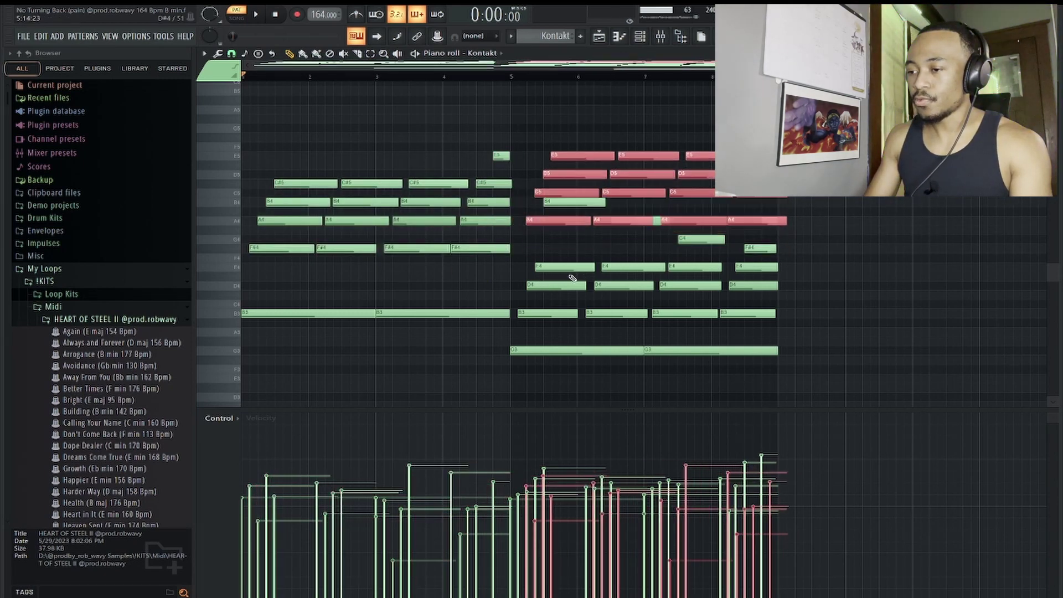
pyautogui.hotkey('ctrl', 'Down')
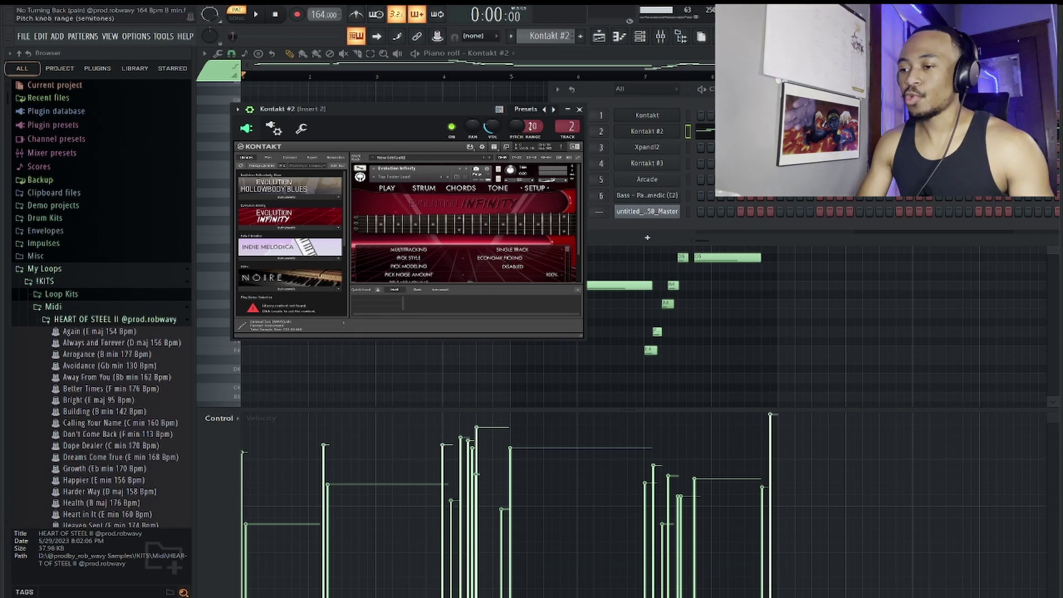
# Play the Kontakt #2 part and review the Parametric EQ 2, Delay 2, Flanger and Chorus effects on its mixer insert
pyautogui.click(599, 36)
pyautogui.press('space')
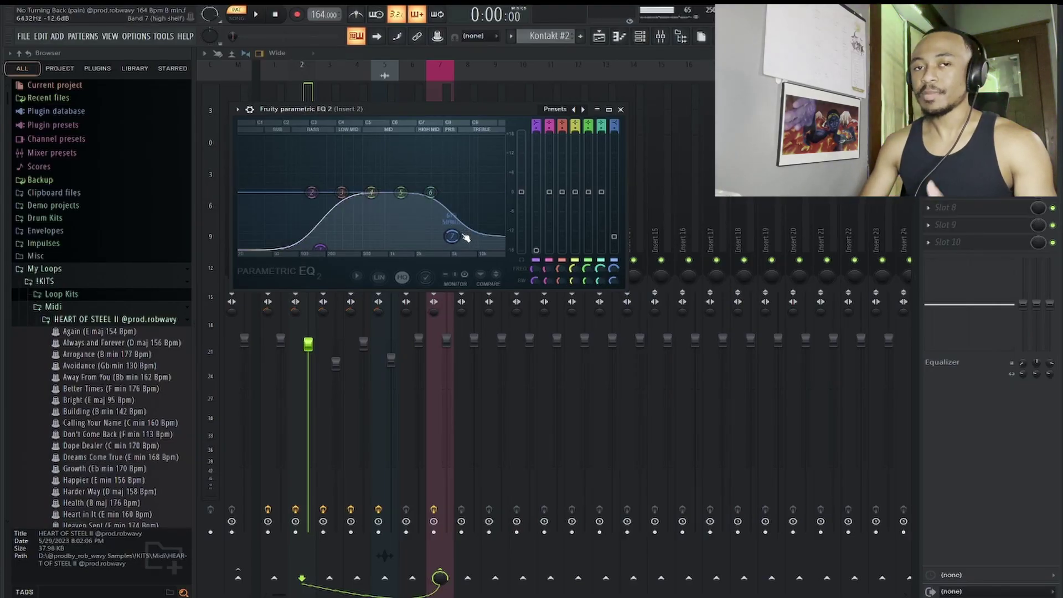
pyautogui.click(952, 155)
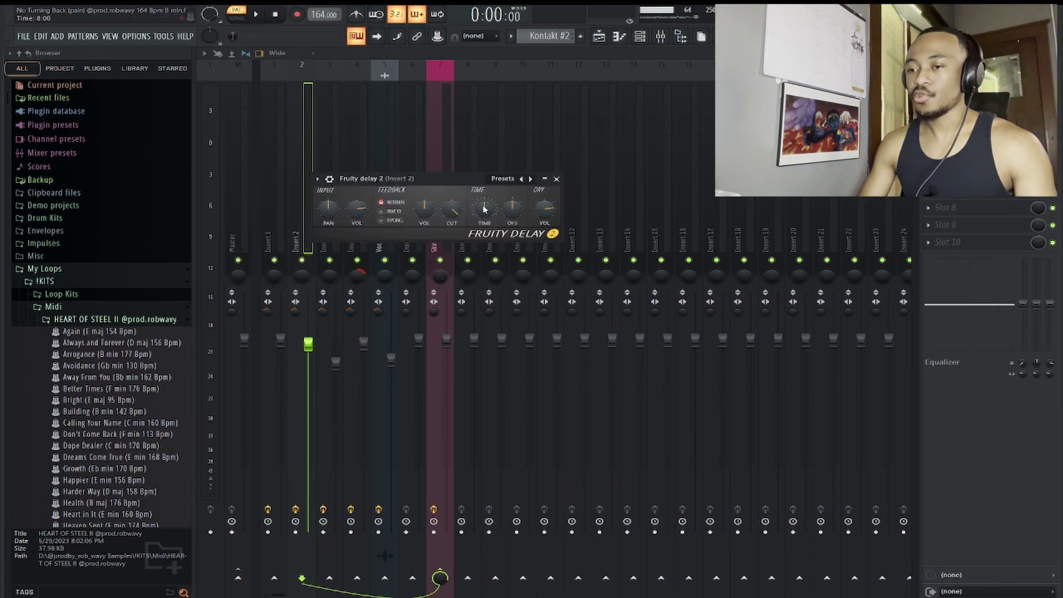
pyautogui.click(953, 122)
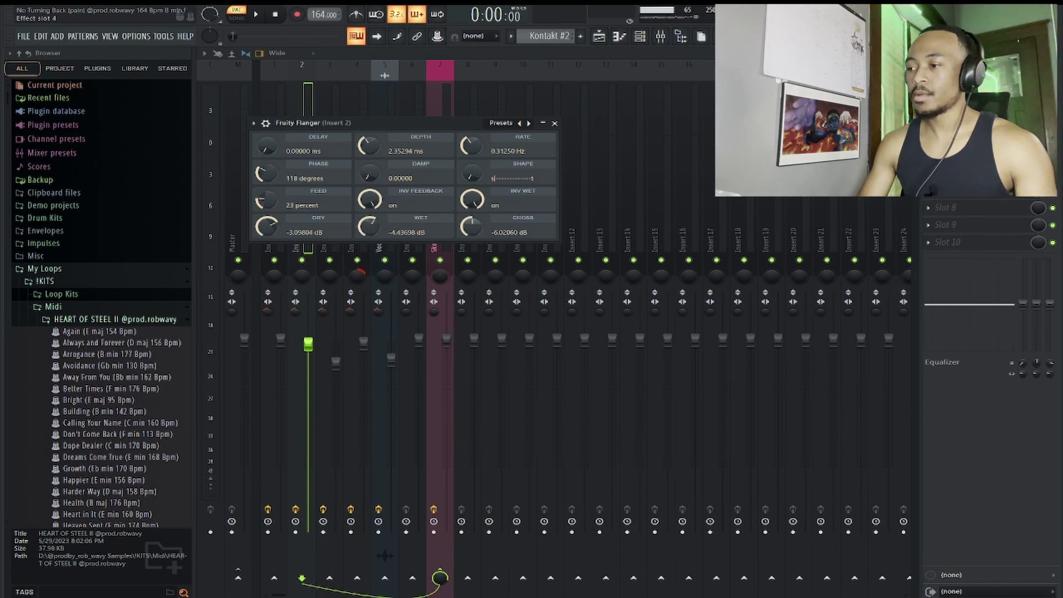
pyautogui.click(953, 138)
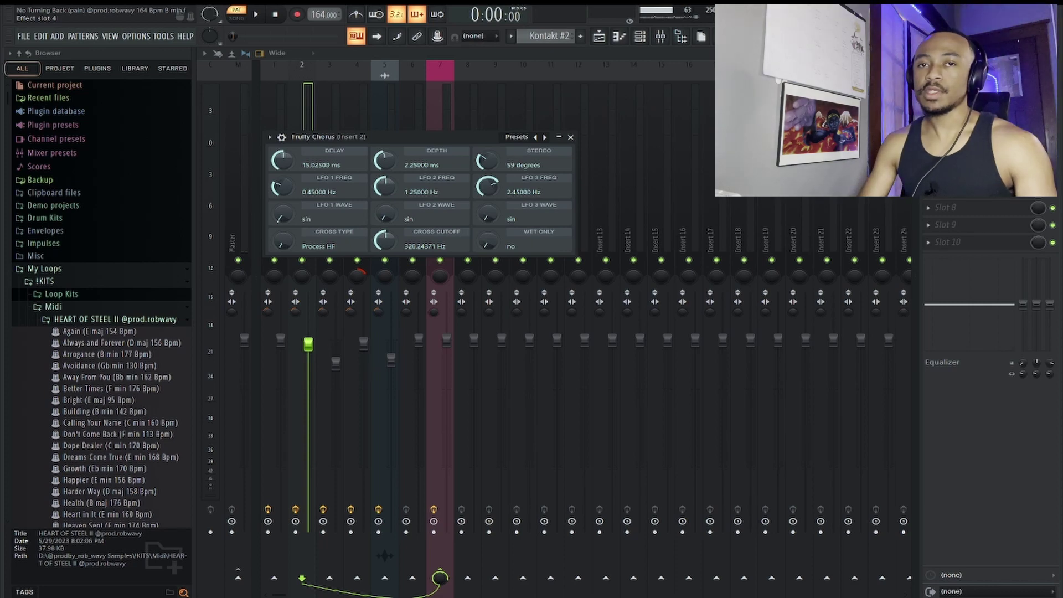
pyautogui.click(952, 156)
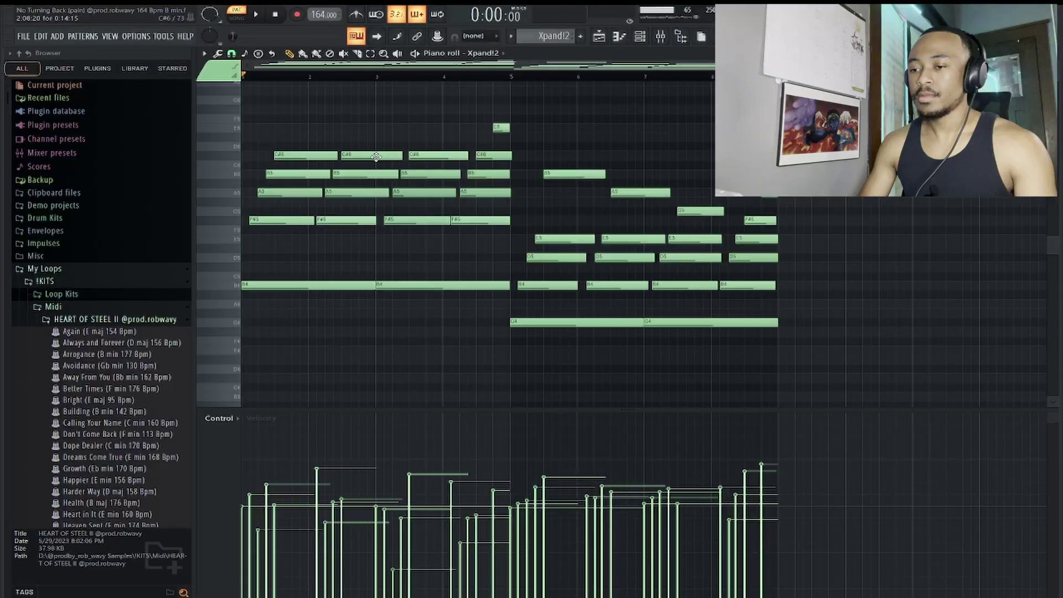
# Play the Xpand!2 pattern and review the Spaced Out and Parametric EQ 2 effects on its mixer insert
pyautogui.press('space')
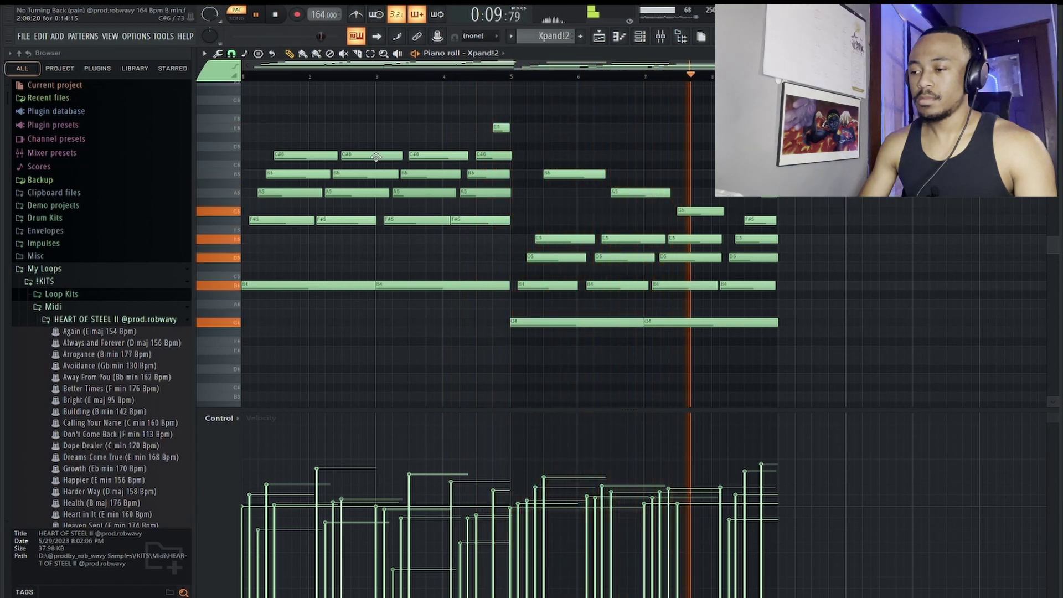
pyautogui.press('space')
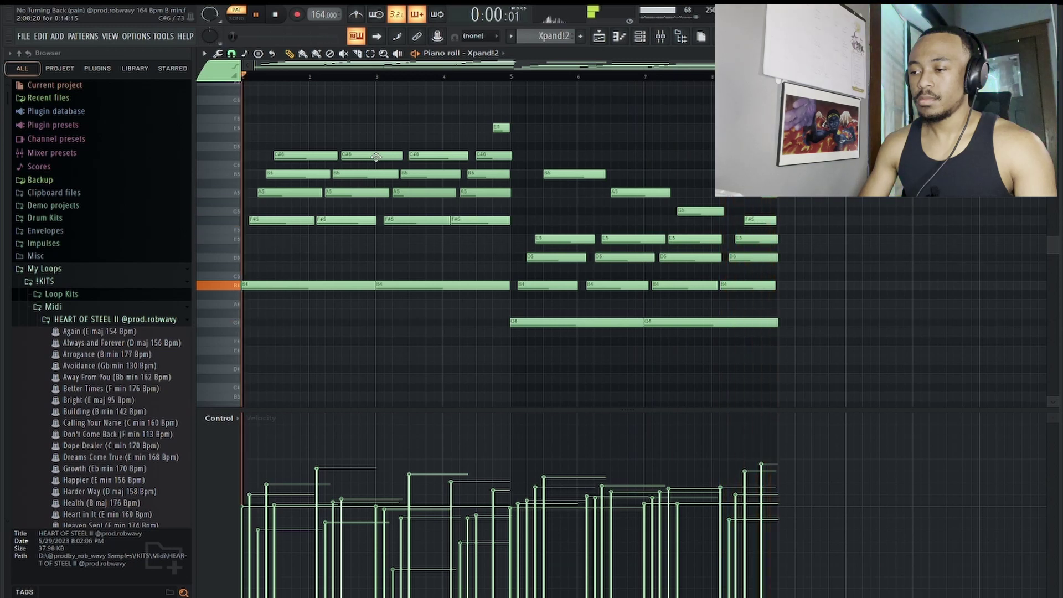
pyautogui.press('F9')
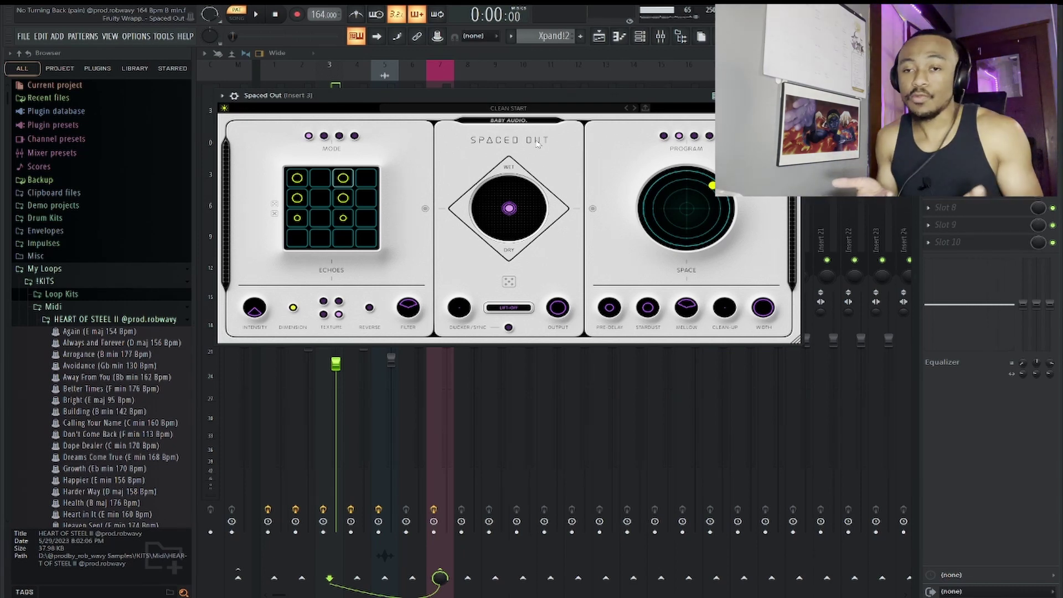
pyautogui.press('Escape')
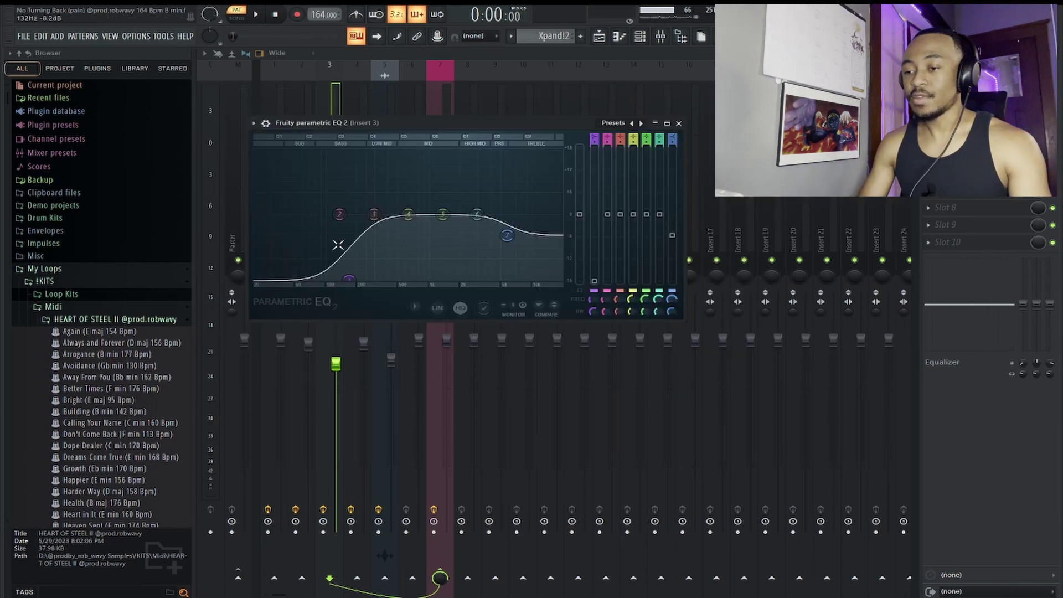
pyautogui.moveTo(317, 239); pyautogui.dragTo(345, 278)
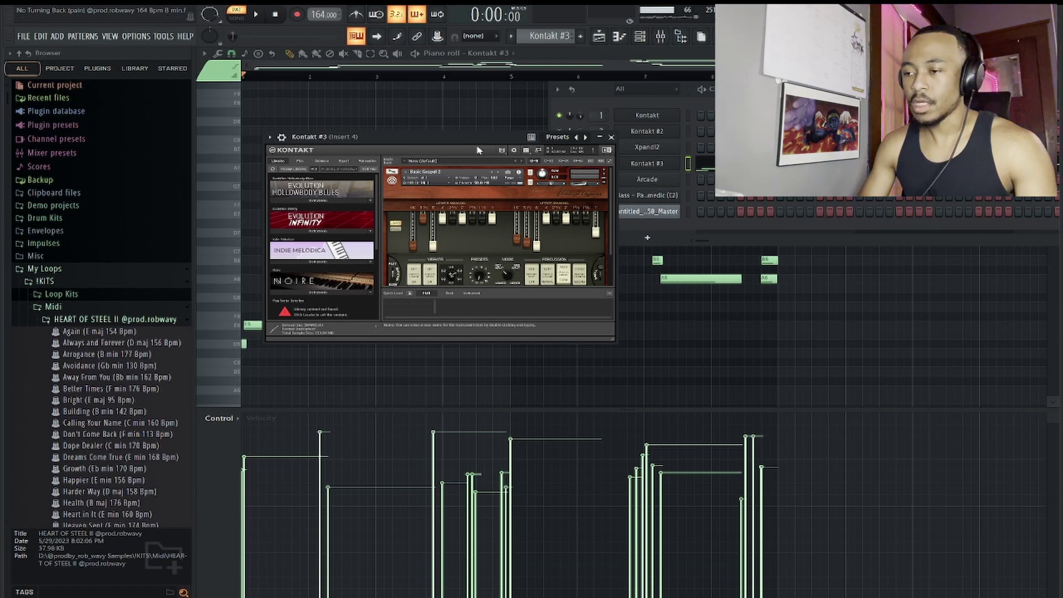
# Play the Kontakt #3 organ pattern and review the ValhallaVintageVerb reverb settings on its mixer insert
pyautogui.click(644, 191)
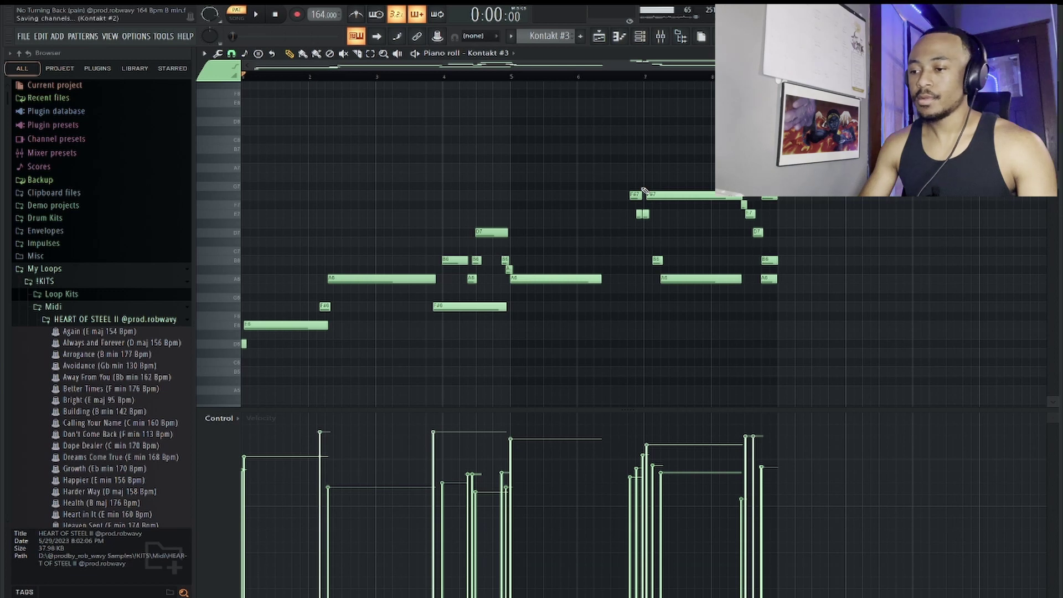
pyautogui.press('space')
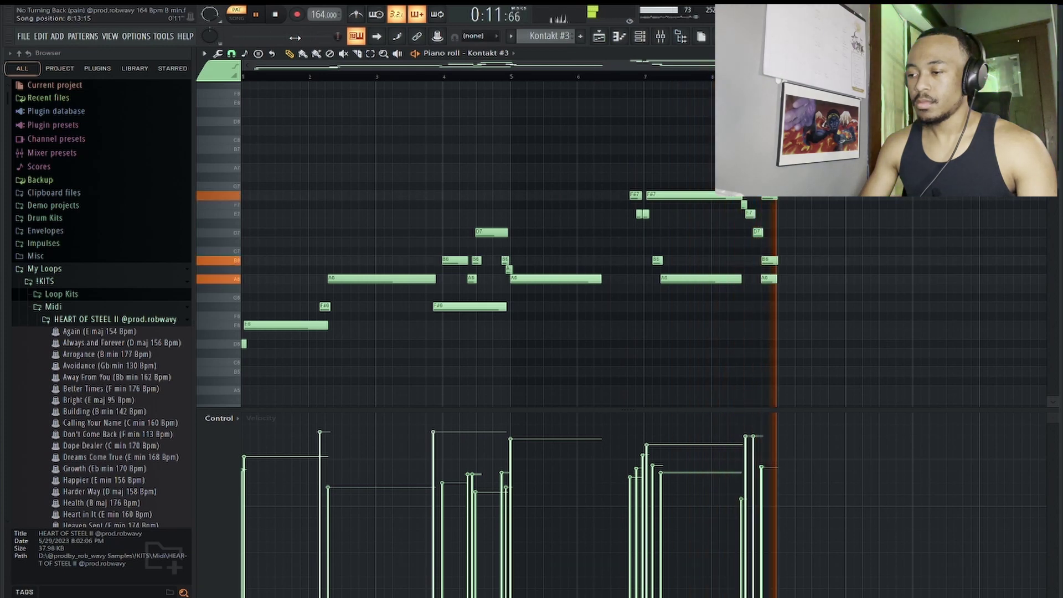
pyautogui.press('space')
pyautogui.press('F9')
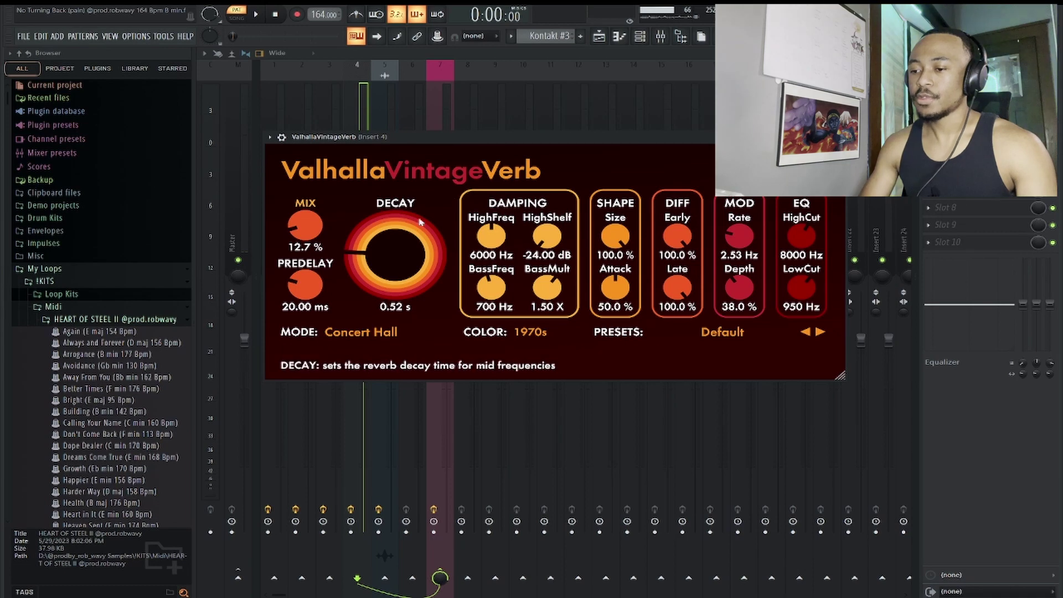
pyautogui.click(355, 155)
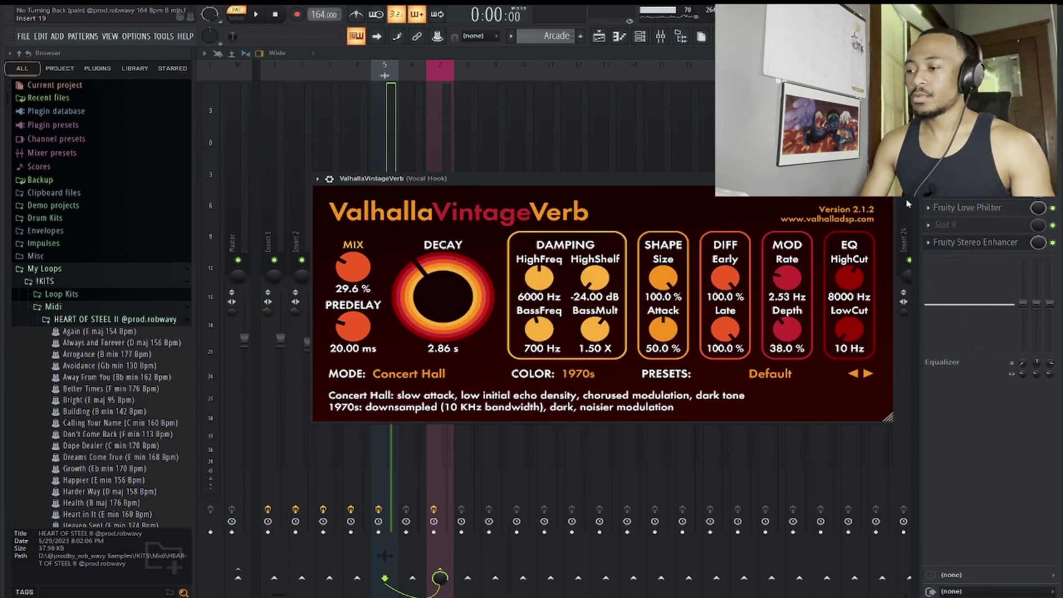
# Review the Fruity Love Philter and Stereo Enhancer on the Vocal Hook insert, and open the Paramedic bass clip on Track 6
pyautogui.click(968, 209)
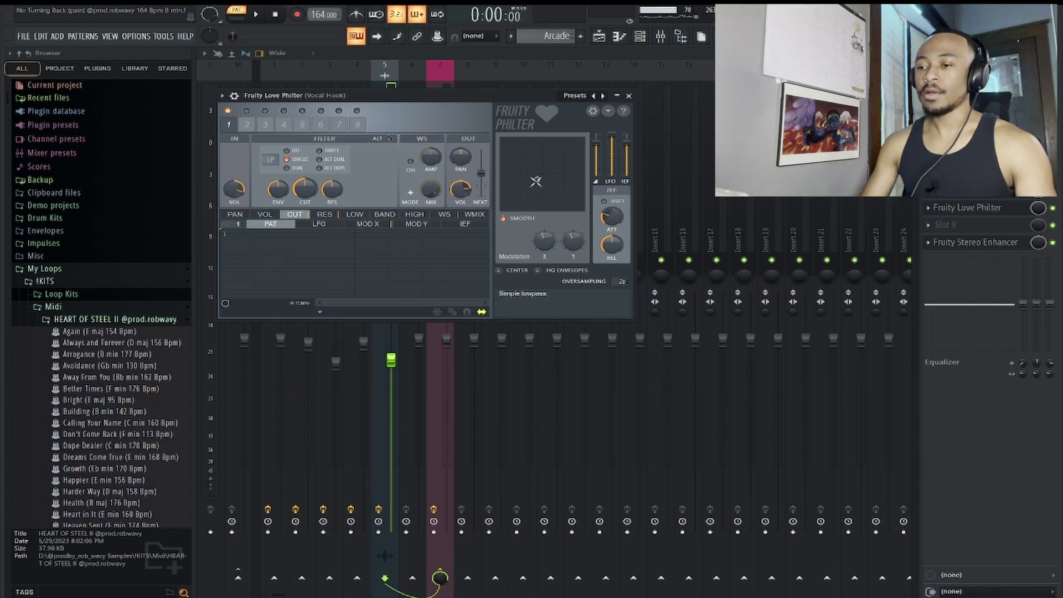
pyautogui.click(975, 242)
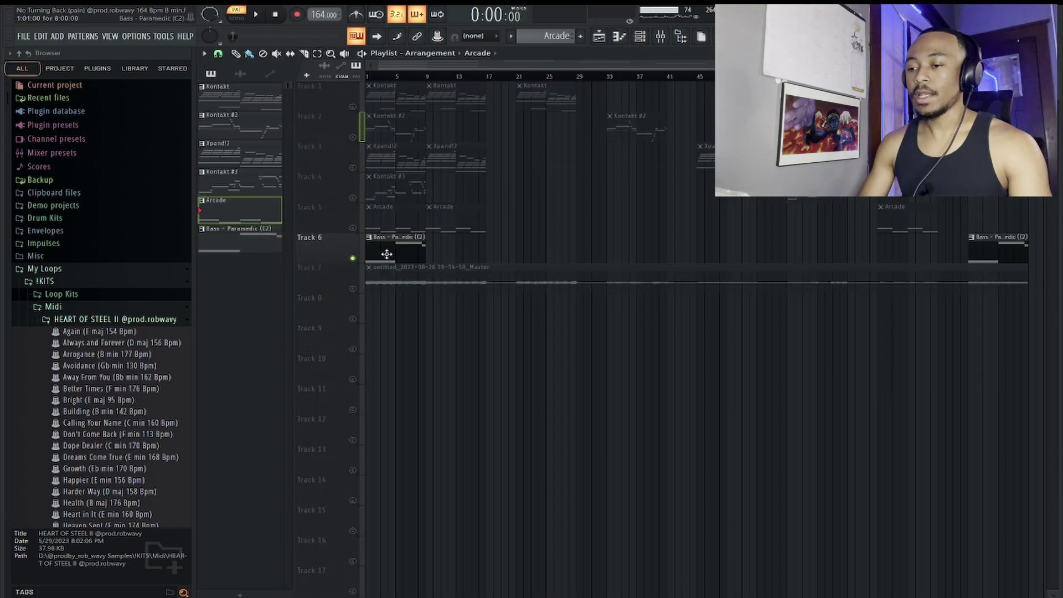
pyautogui.doubleClick(387, 254)
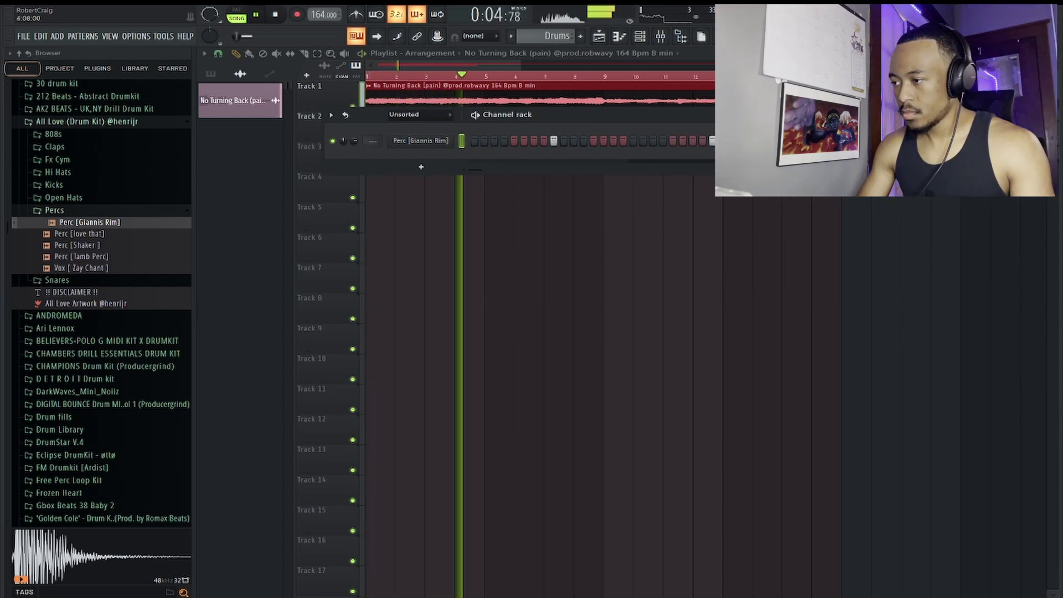
# Duplicate the first four bars of the Perc [Giannis Rim] pattern into bars 5–8 of its piano roll
pyautogui.click(627, 41)
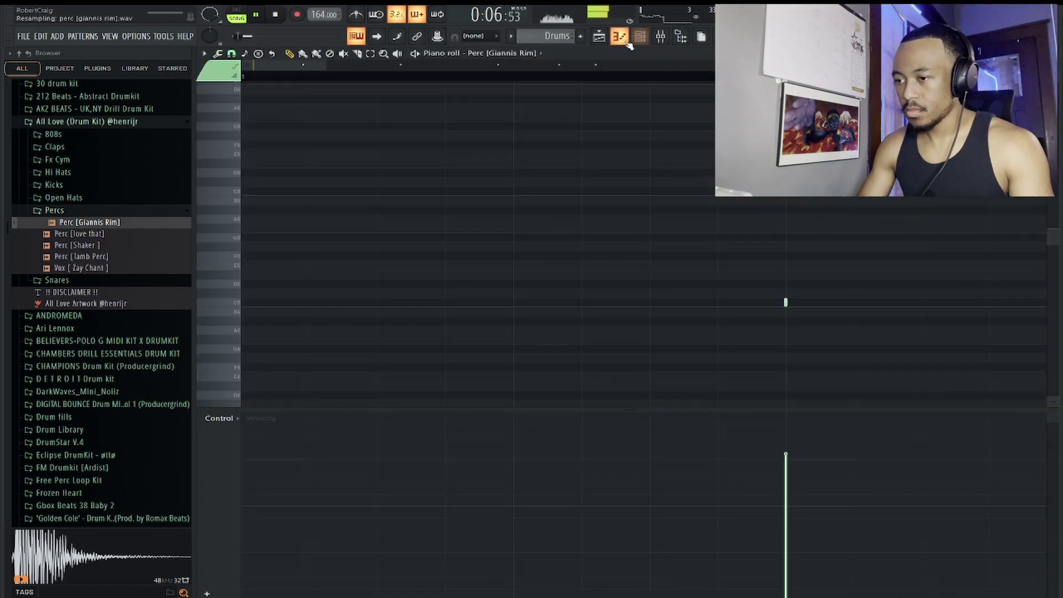
pyautogui.press('space')
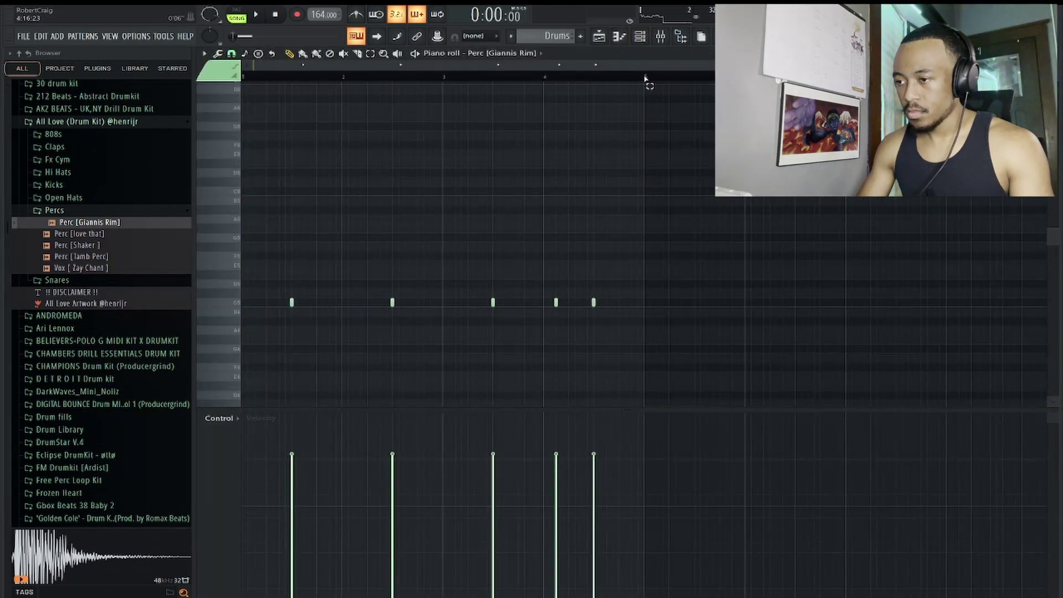
pyautogui.moveTo(645, 80); pyautogui.dragTo(243, 78)
pyautogui.hotkey('ctrl', 'b')
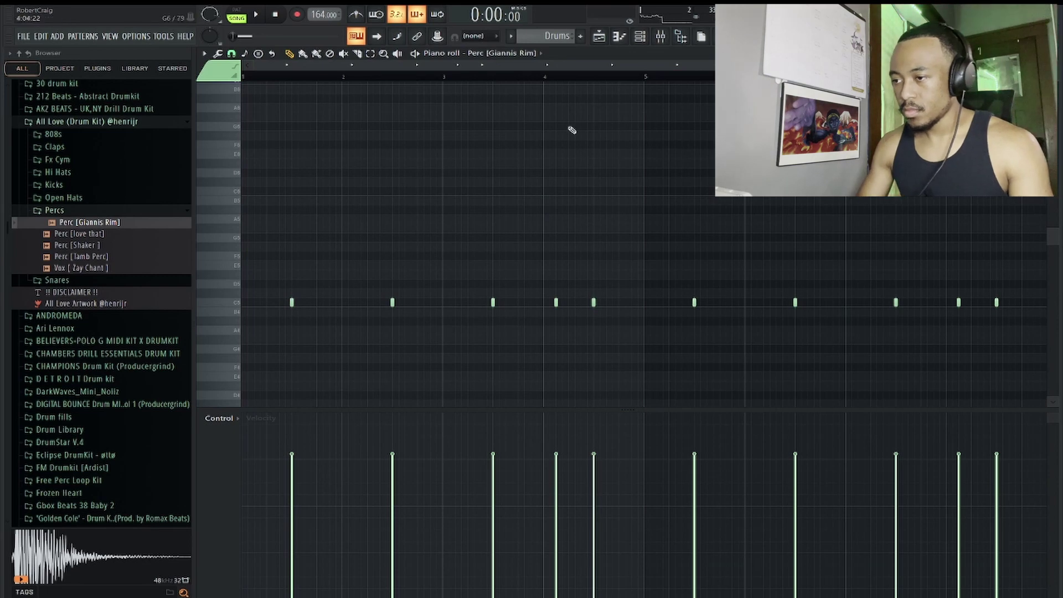
# Audition the hi-hat samples in the All Love drum kit and add Hi Hat [Ting] as a new channel in the channel rack
pyautogui.press('F6')
pyautogui.click(57, 172)
pyautogui.click(78, 206)
pyautogui.click(80, 219)
pyautogui.click(75, 230)
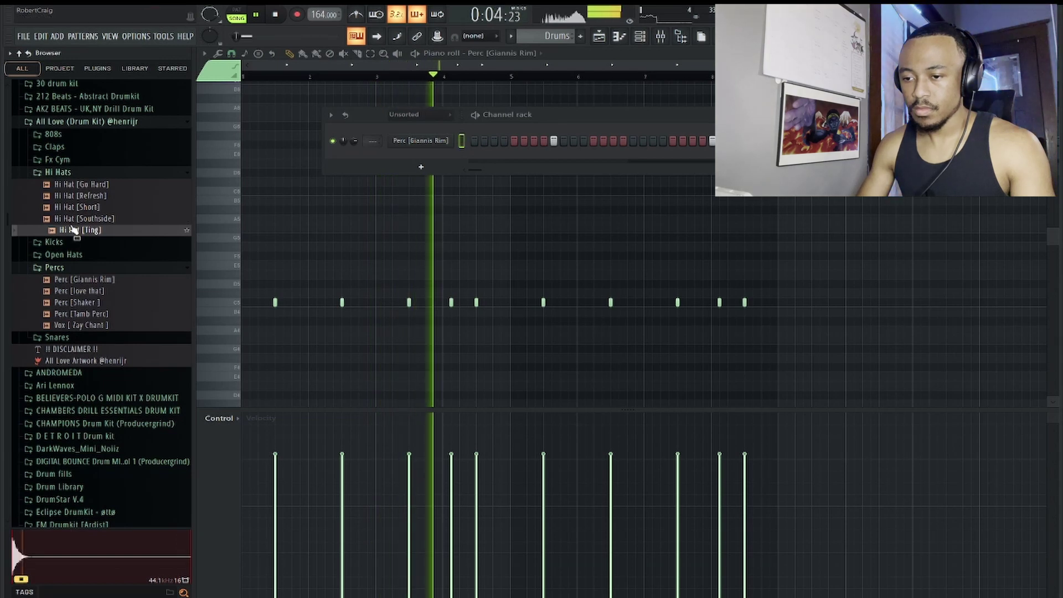
pyautogui.moveTo(75, 230); pyautogui.dragTo(419, 161)
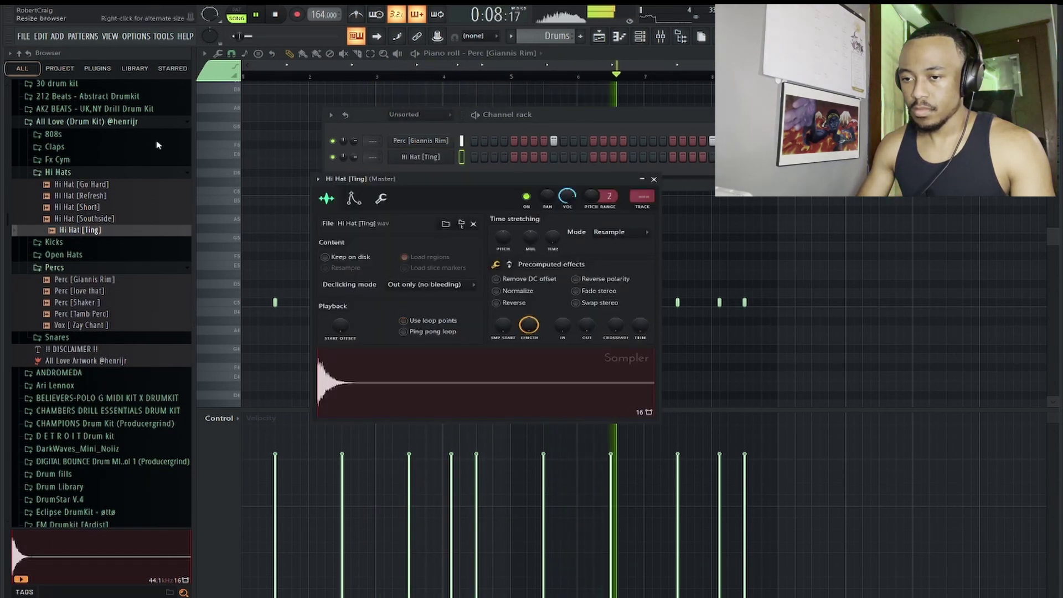
pyautogui.scroll(7, 157, 145)
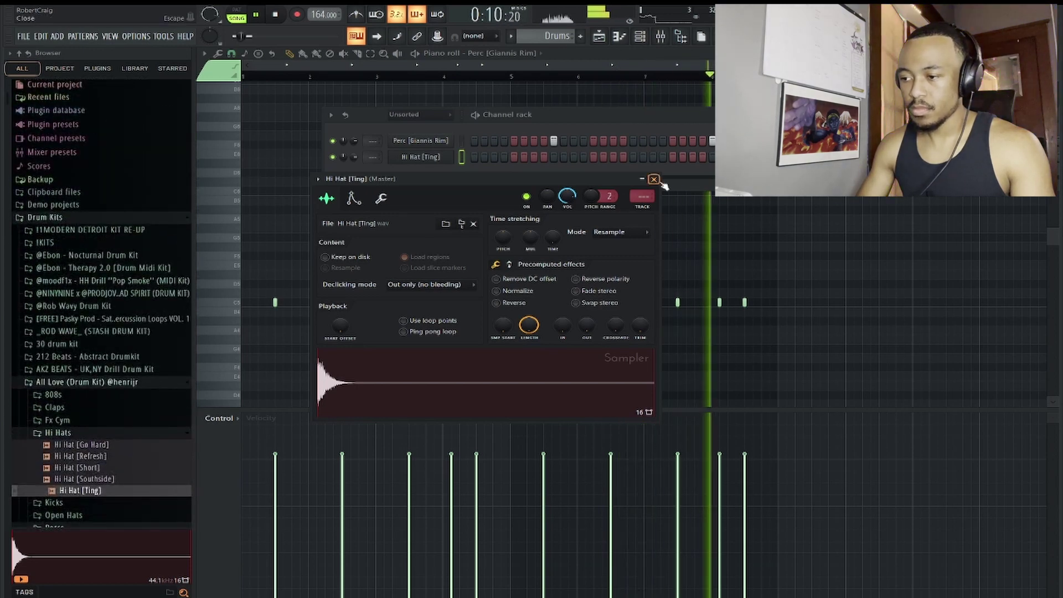
pyautogui.click(654, 179)
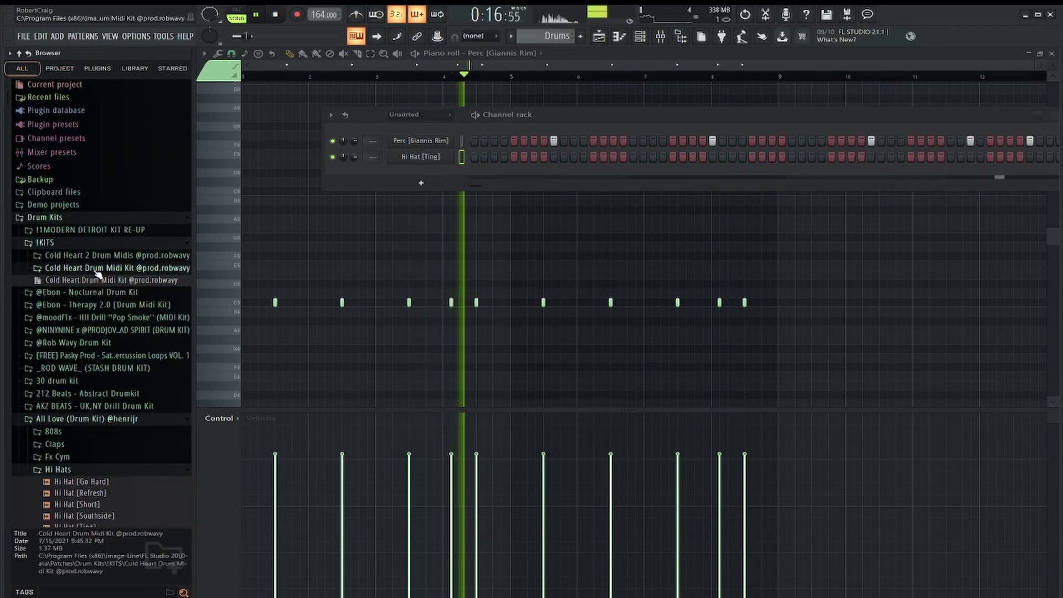
# Load the Ba du bum (160 BPM) hi-hat MIDI from the Cold Heart Drum Midi Kit onto Hi Hat [Ting] and show its piano roll
pyautogui.click(114, 268)
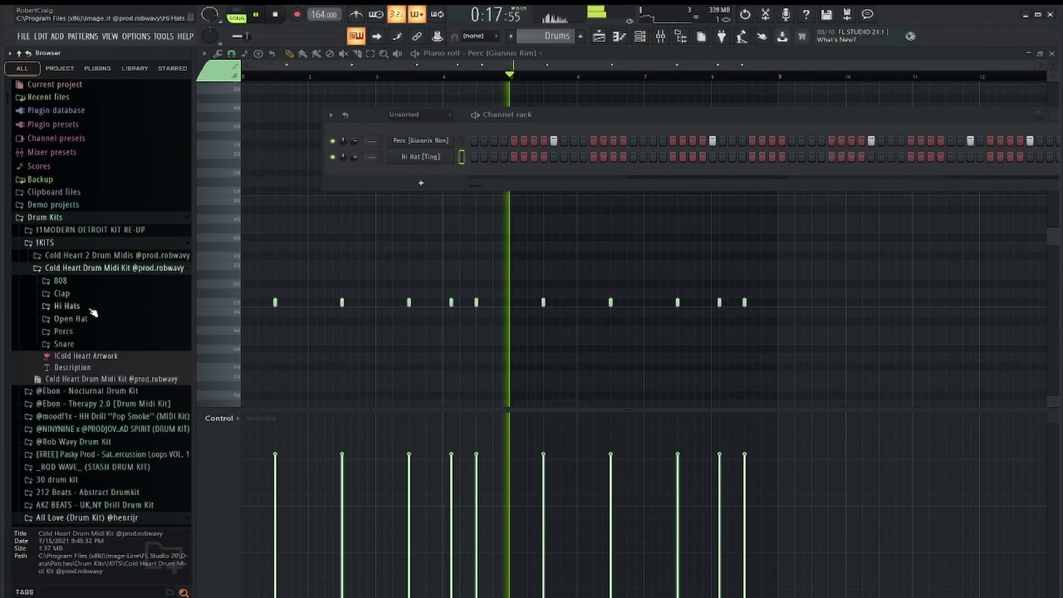
pyautogui.click(90, 308)
pyautogui.moveTo(78, 329); pyautogui.dragTo(423, 159)
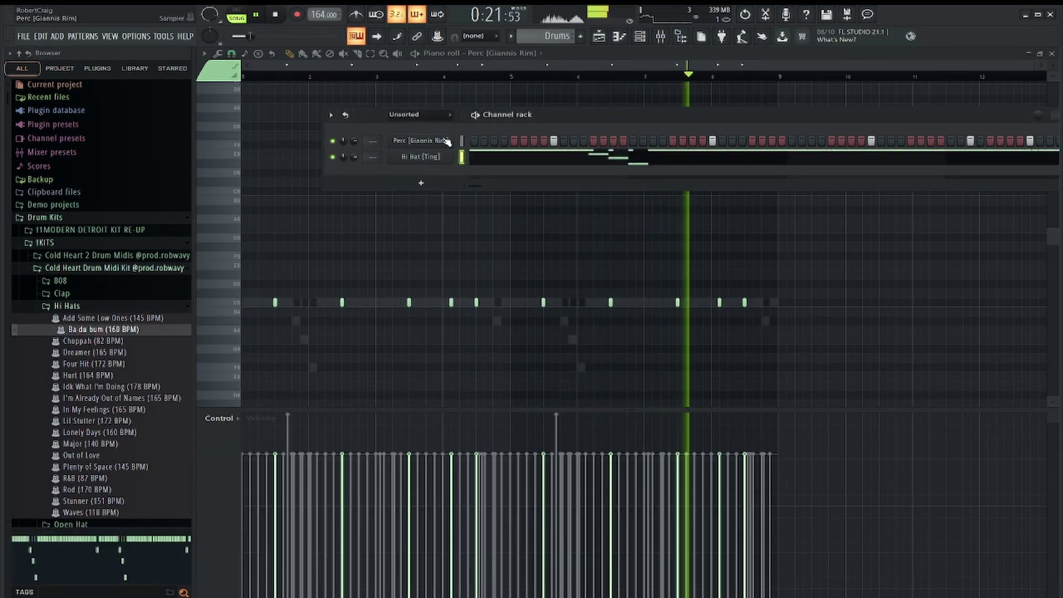
pyautogui.press('F7')
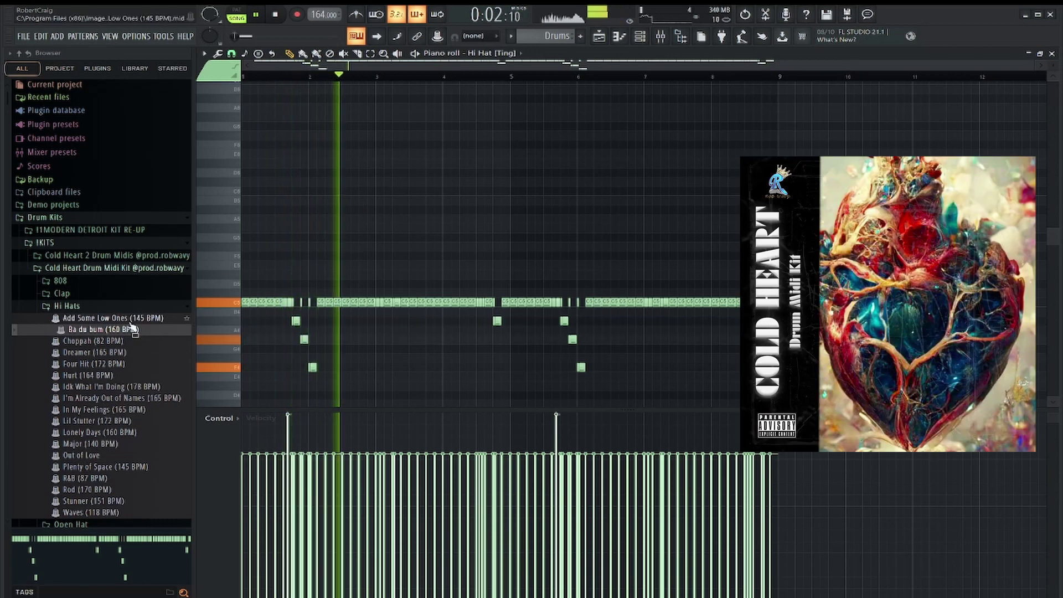
# Try the Add Some Low Ones (145 BPM) and Choppah (82 BPM) hi-hat patterns, and replace them with Dreamer (165 BPM)
pyautogui.moveTo(128, 320); pyautogui.dragTo(347, 294)
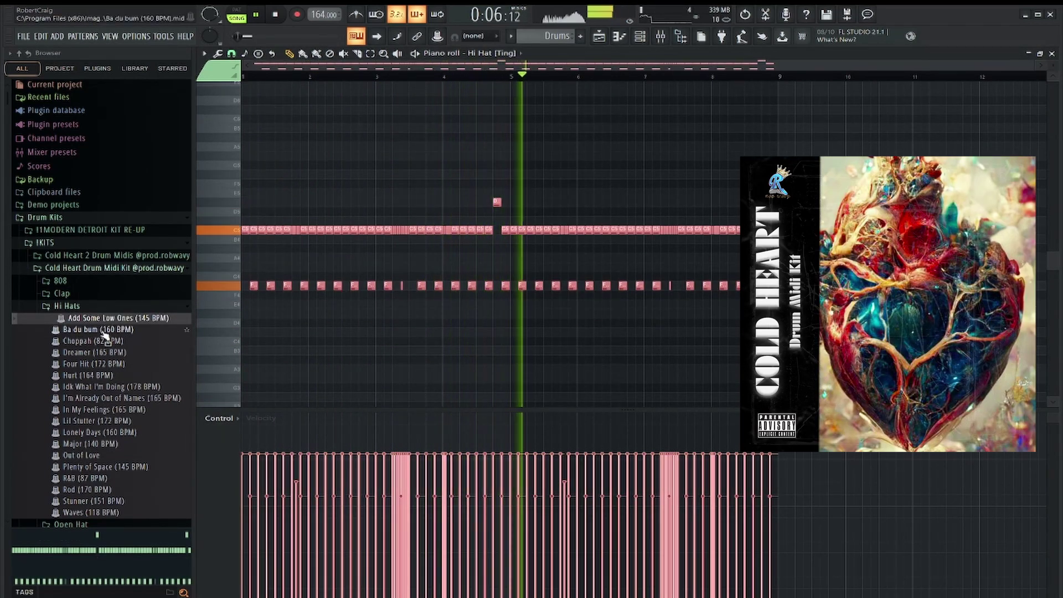
pyautogui.moveTo(105, 340); pyautogui.dragTo(308, 334)
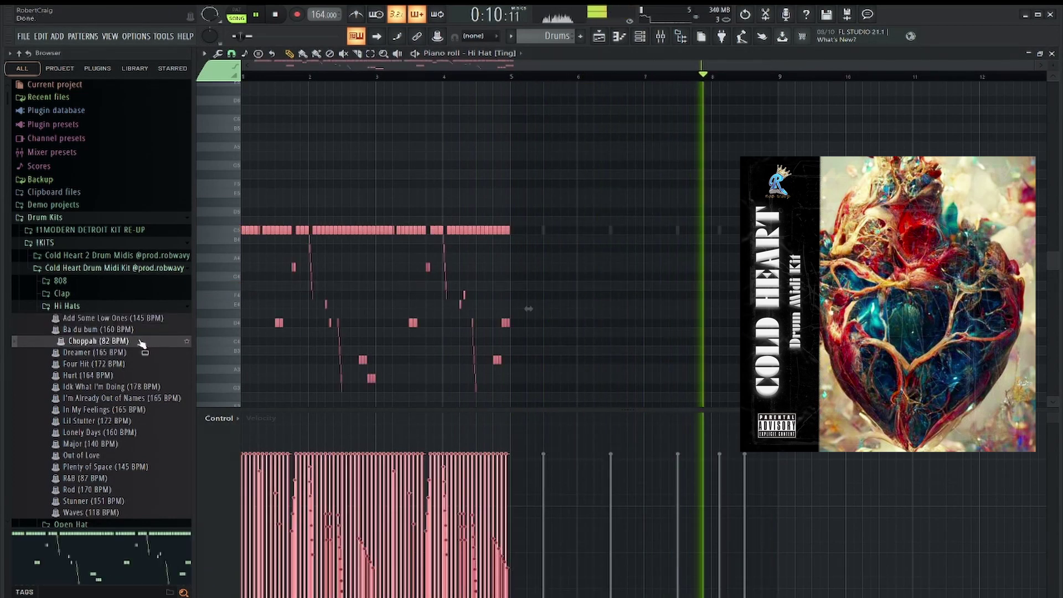
pyautogui.press('Down')
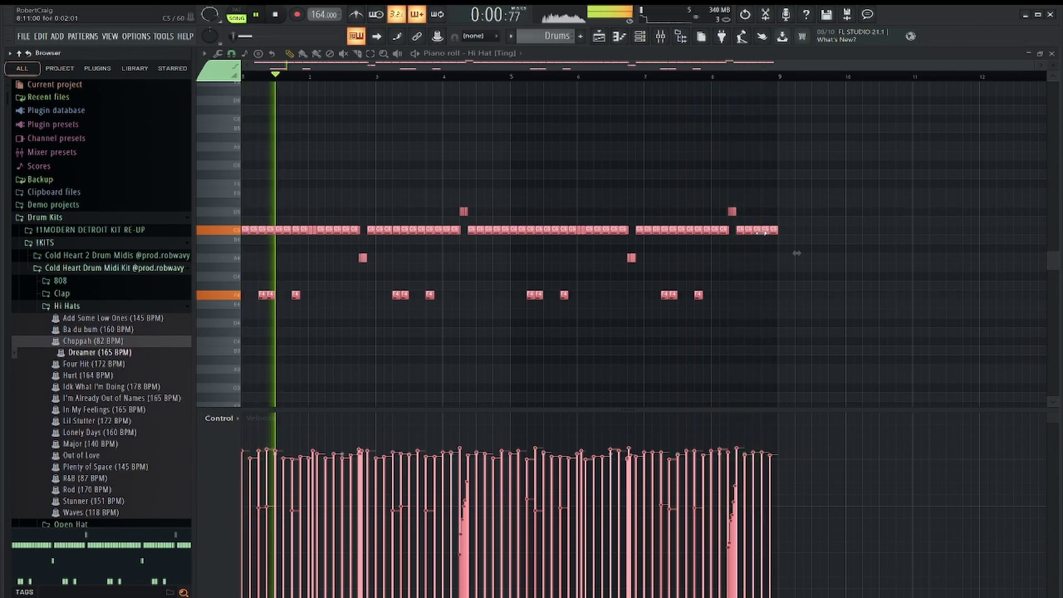
# Lower the last two Hi Hat [Ting] notes in bars 4 and 8 by two semitones
pyautogui.click(500, 232)
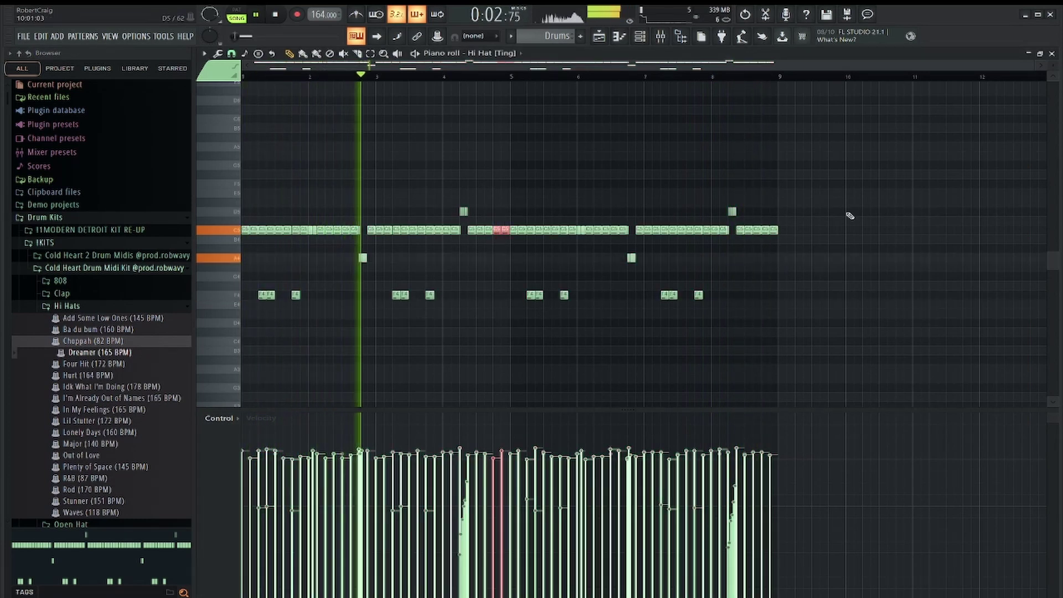
pyautogui.keyDown('ctrl'); pyautogui.keyDown('shift'); pyautogui.click(771, 230); pyautogui.keyUp('shift'); pyautogui.keyUp('ctrl')
pyautogui.hotkey('shift', 'Down')
pyautogui.hotkey('shift', 'Down')
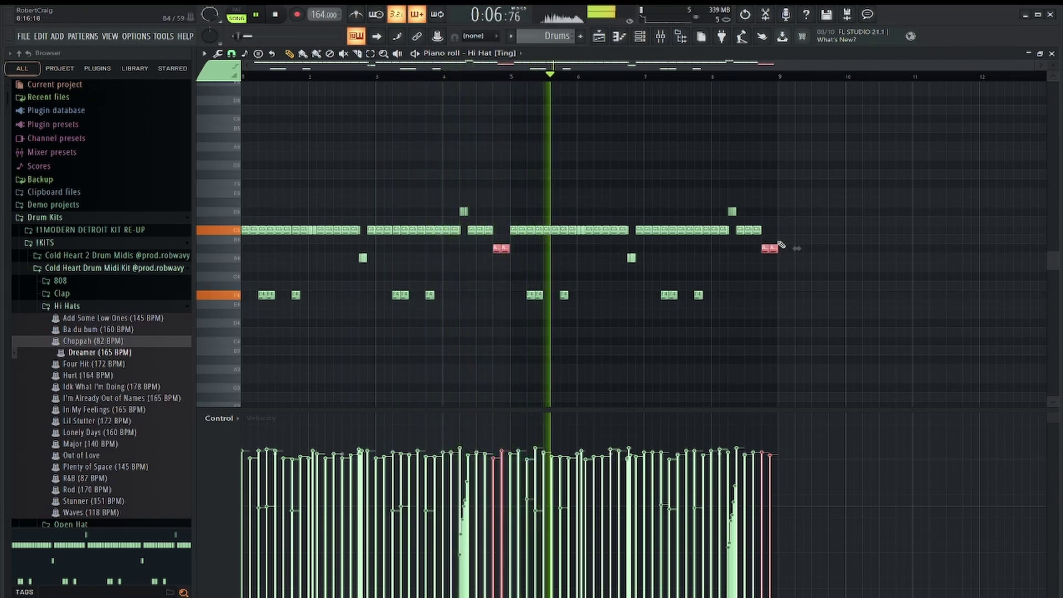
# Chop the lowered hi-hat notes ending bars 4 and 8 into rolls, and lower the final roll of each bar by two more semitones
pyautogui.click(769, 247)
pyautogui.keyDown('ctrl'); pyautogui.keyDown('shift'); pyautogui.click(769, 247); pyautogui.keyUp('shift'); pyautogui.keyUp('ctrl')
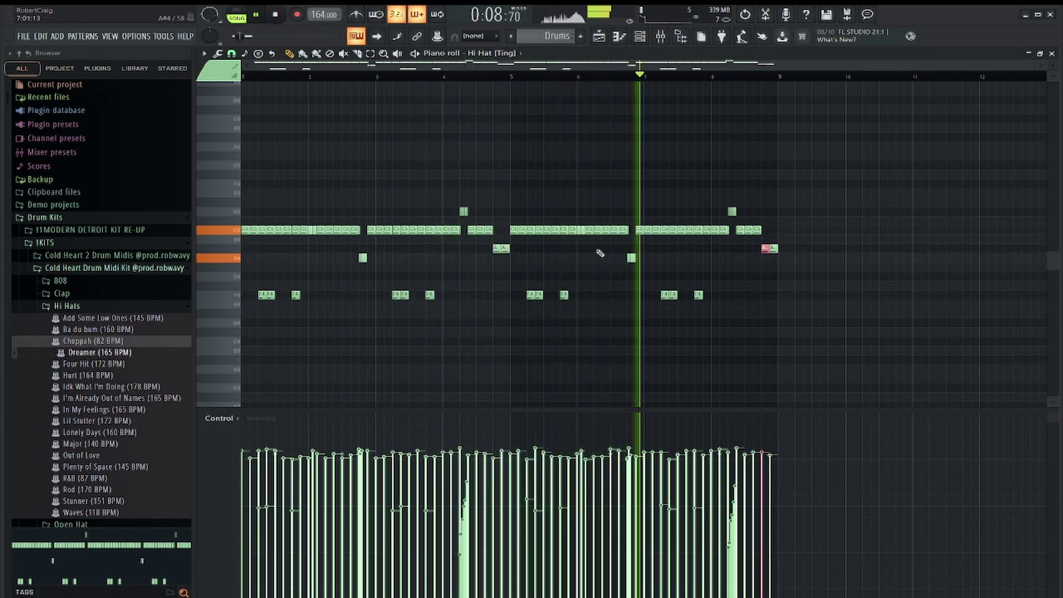
pyautogui.keyDown('ctrl'); pyautogui.keyDown('shift'); pyautogui.click(501, 249); pyautogui.keyUp('shift'); pyautogui.keyUp('ctrl')
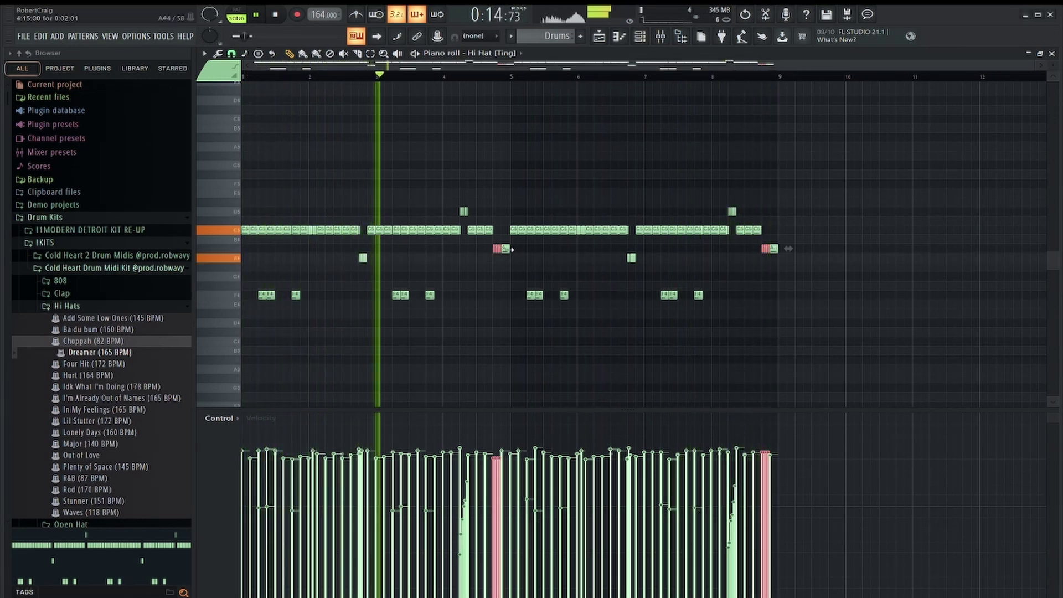
pyautogui.moveTo(766, 250); pyautogui.dragTo(774, 252)
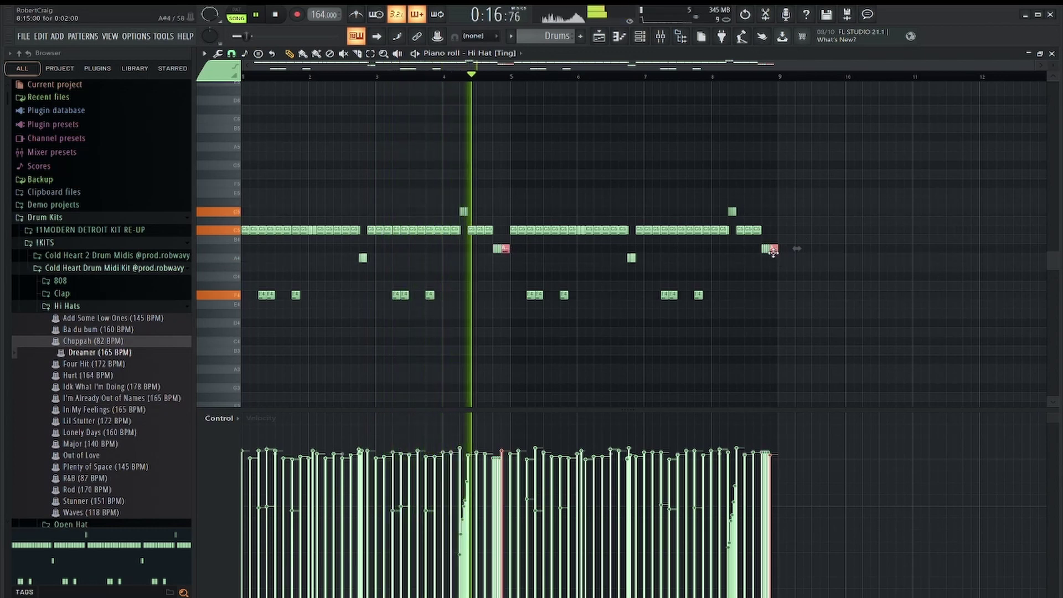
pyautogui.hotkey('shift', 'Down')
pyautogui.hotkey('shift', 'Down')
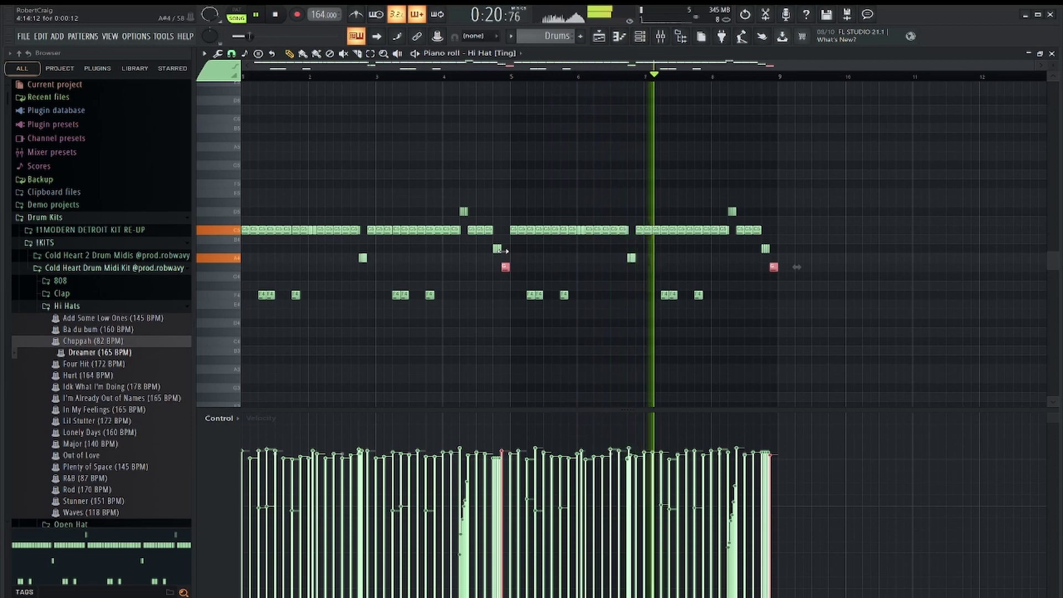
# Record an 808 [Spinz] bass line with the metronome on, playing mainly B4 in bars 1–4 and G4 in bars 5–8 with higher fills
pyautogui.click(814, 233)
pyautogui.click(640, 36)
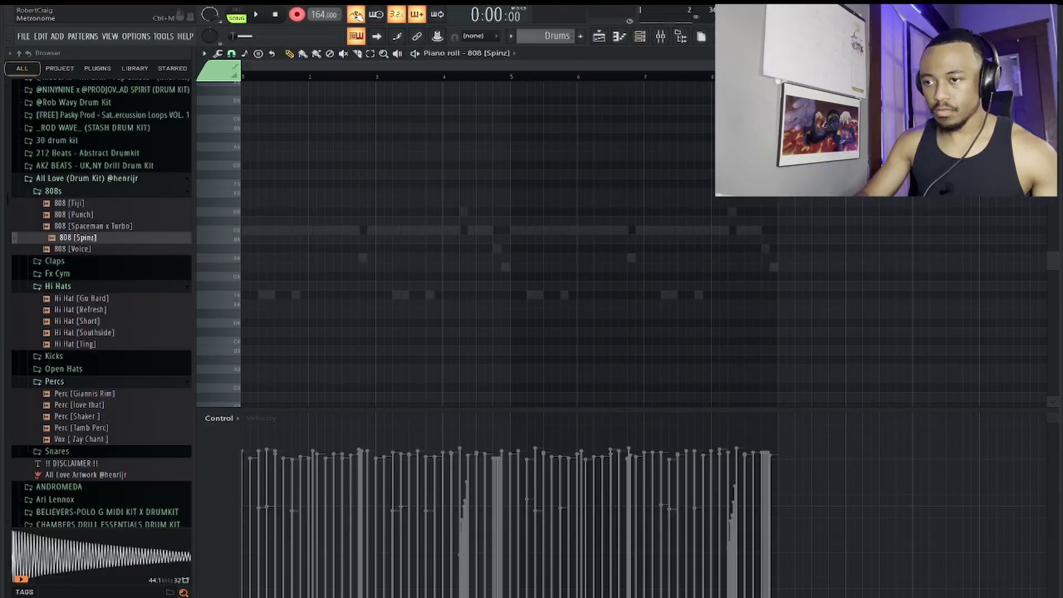
pyautogui.press('space')
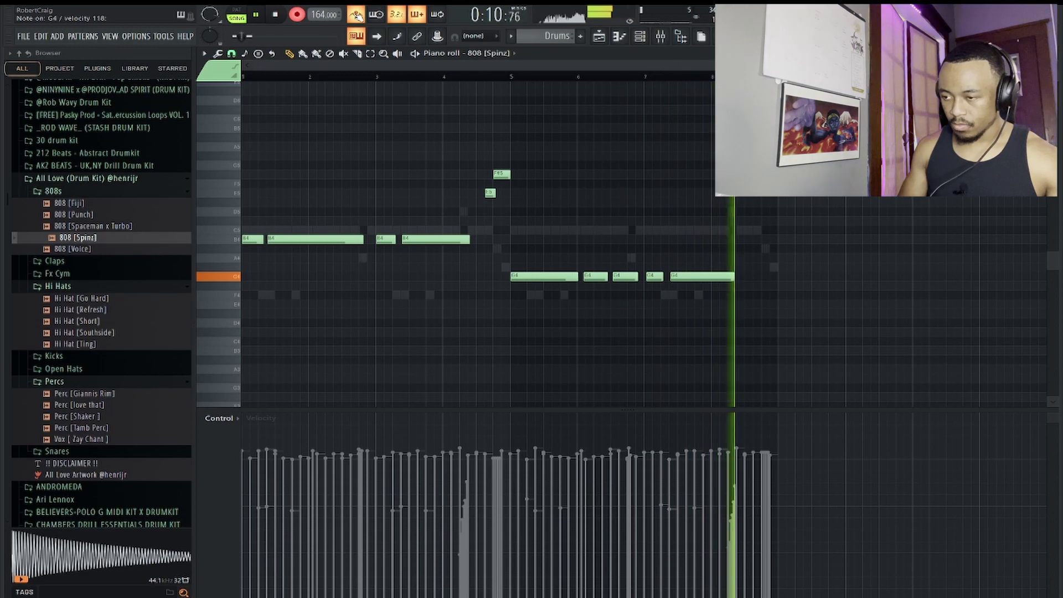
pyautogui.press('space')
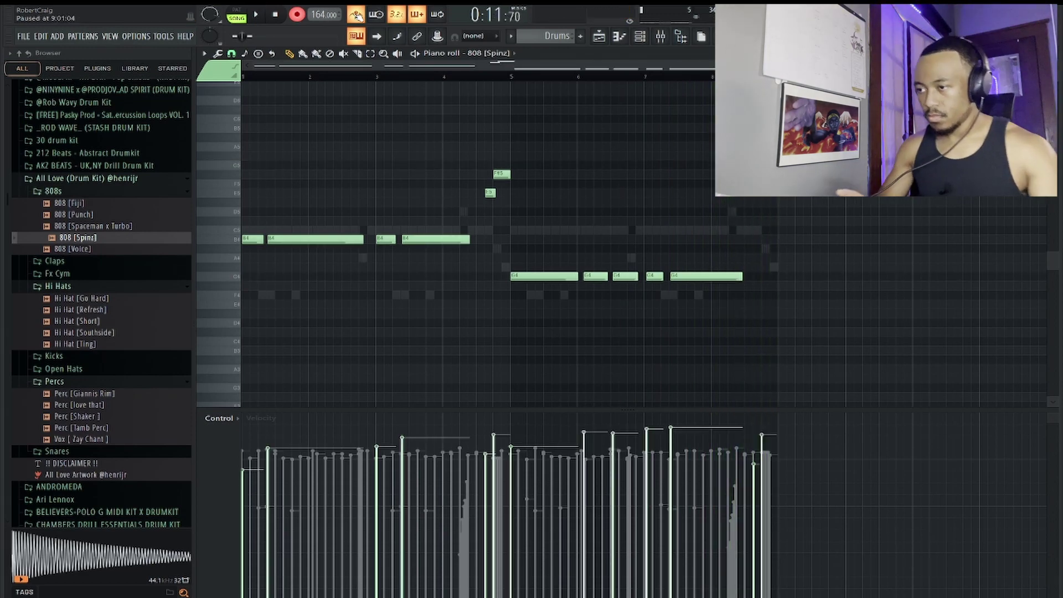
pyautogui.scroll(2, 437, 165)
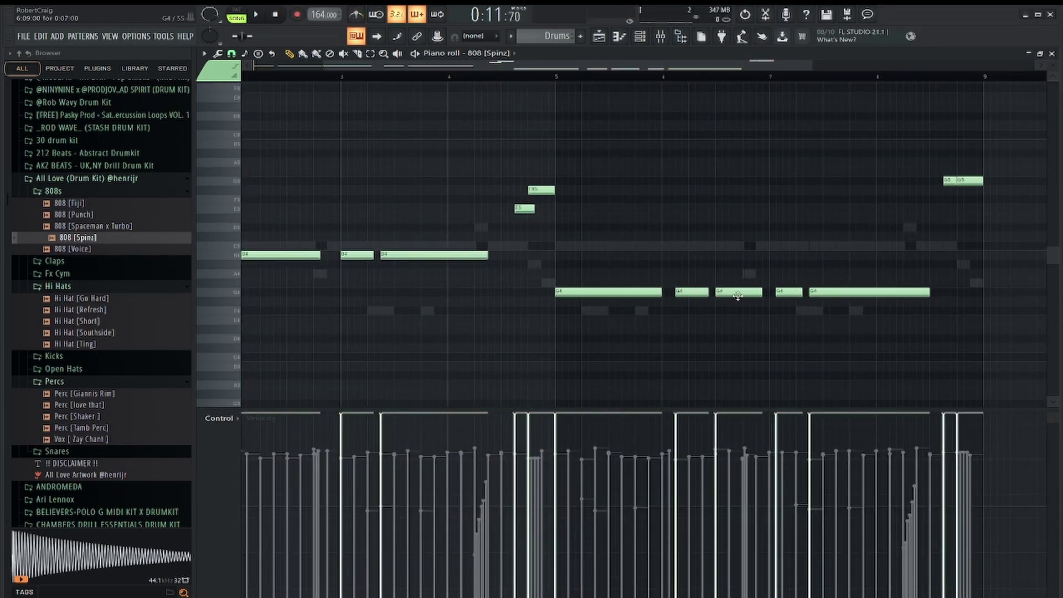
pyautogui.press('space')
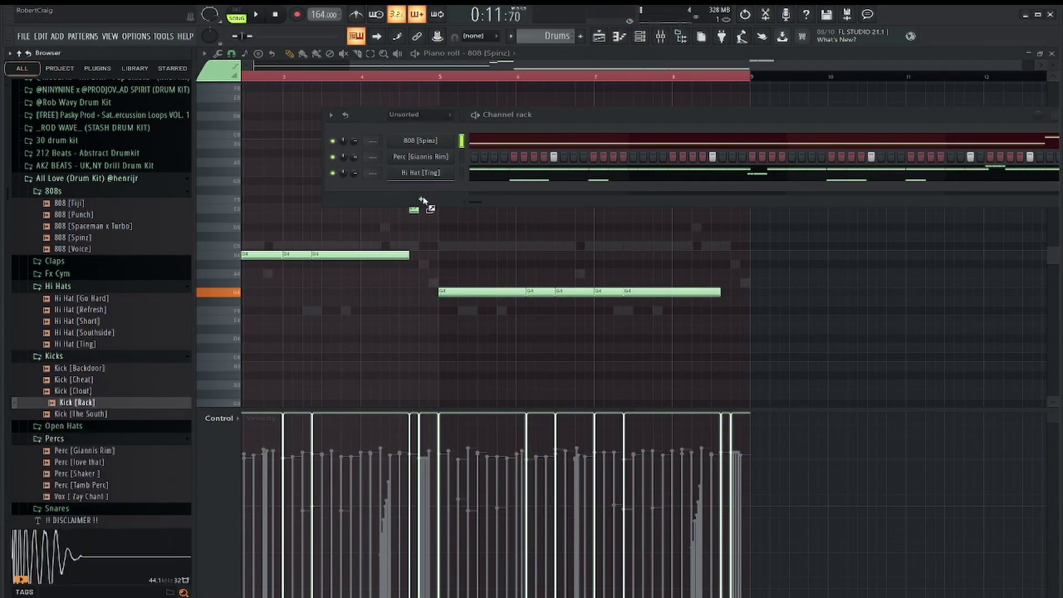
# Add Kick [Rack] from the All Love drum kit as a new channel and place kick hits following the 808 rhythm in its piano roll
pyautogui.moveTo(77, 402); pyautogui.dragTo(475, 161)
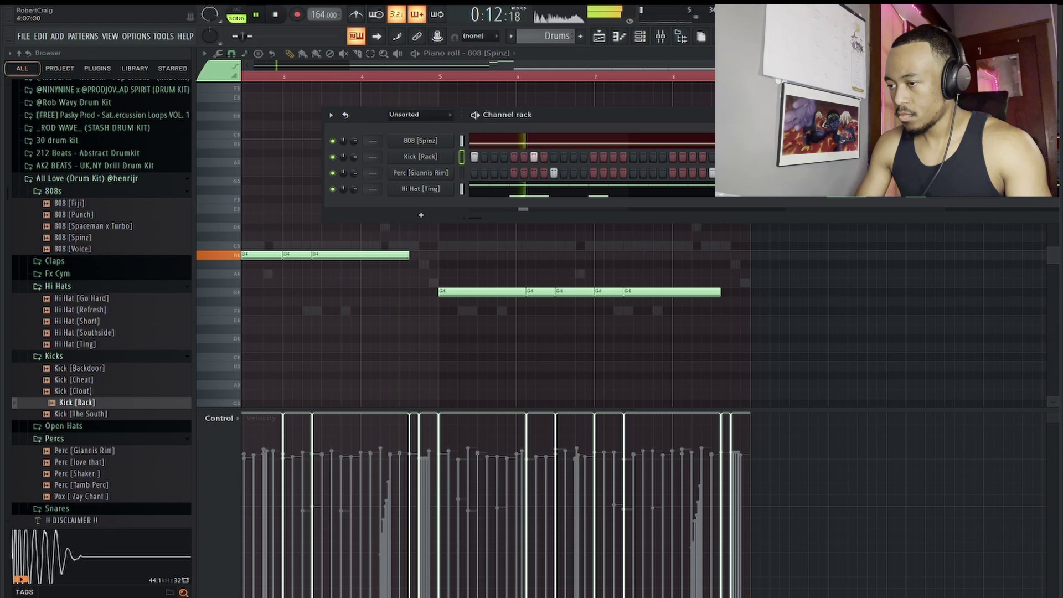
pyautogui.click(620, 38)
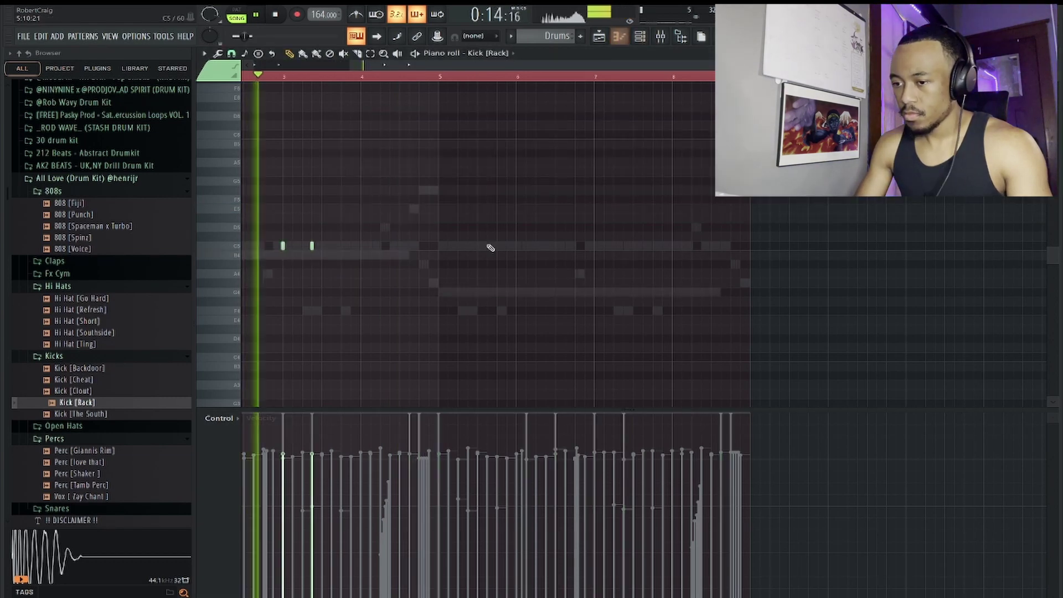
pyautogui.click(518, 247)
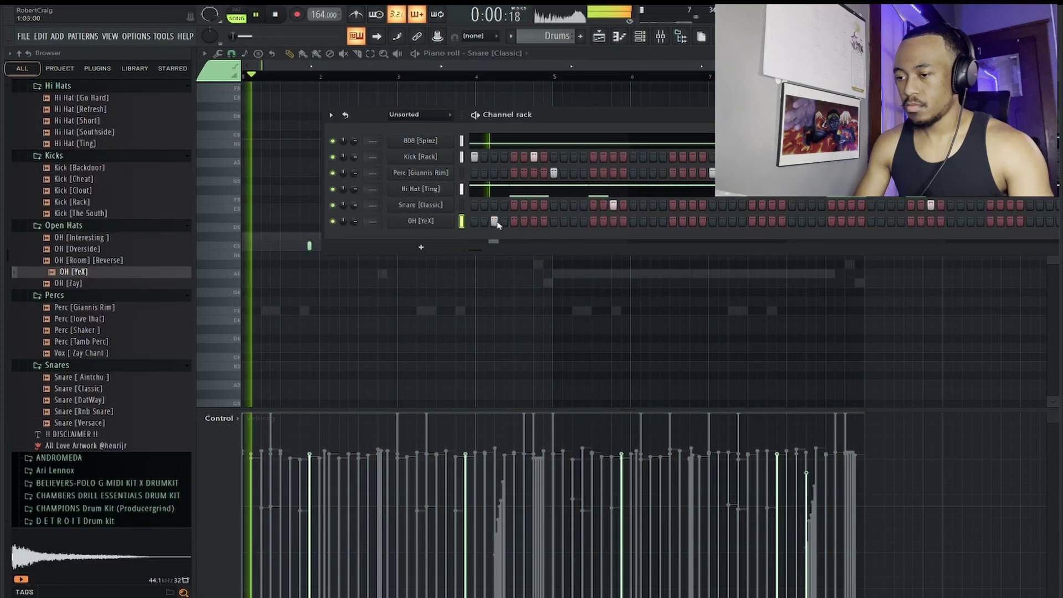
# Add an OH [YeX] hit on the second beat of bar 3, and duplicate the first four bars of open hats into bars 5–8
pyautogui.click(832, 221)
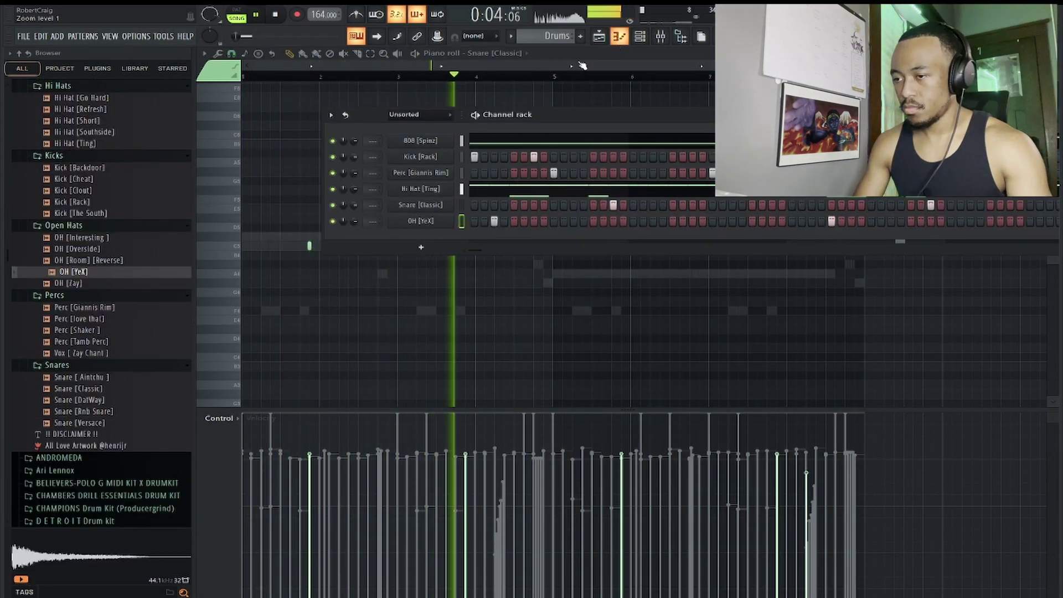
pyautogui.click(619, 37)
pyautogui.hotkey('ctrl', 'a')
pyautogui.hotkey('ctrl', 'b')
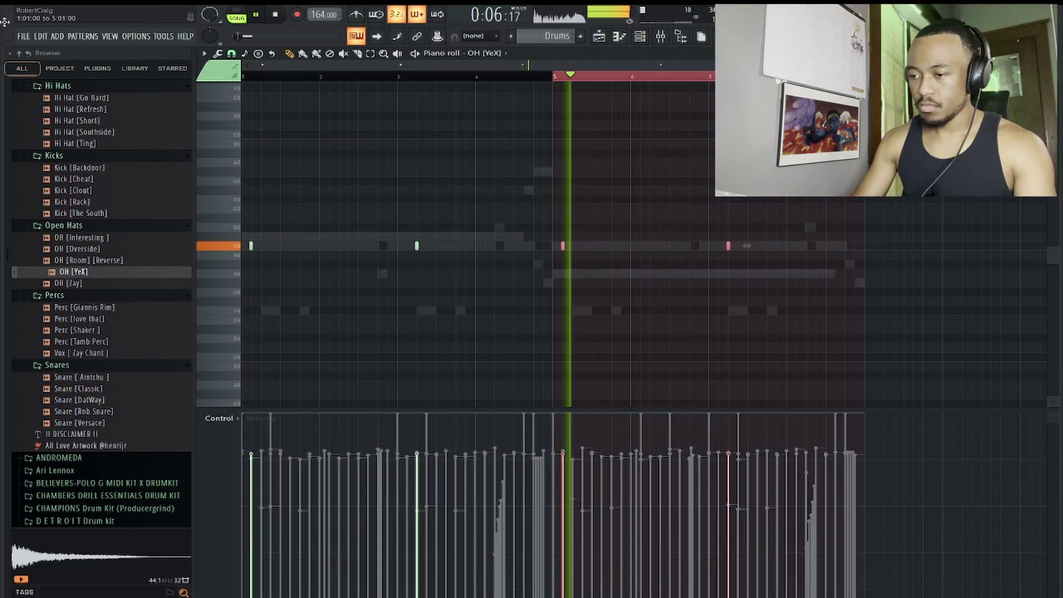
pyautogui.hotkey('ctrl', 'd')
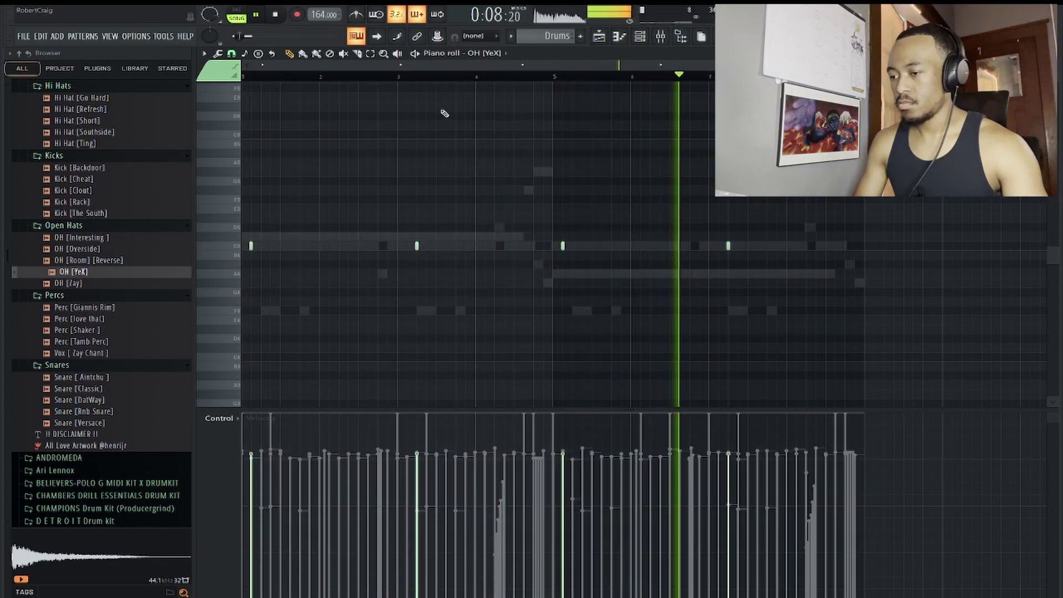